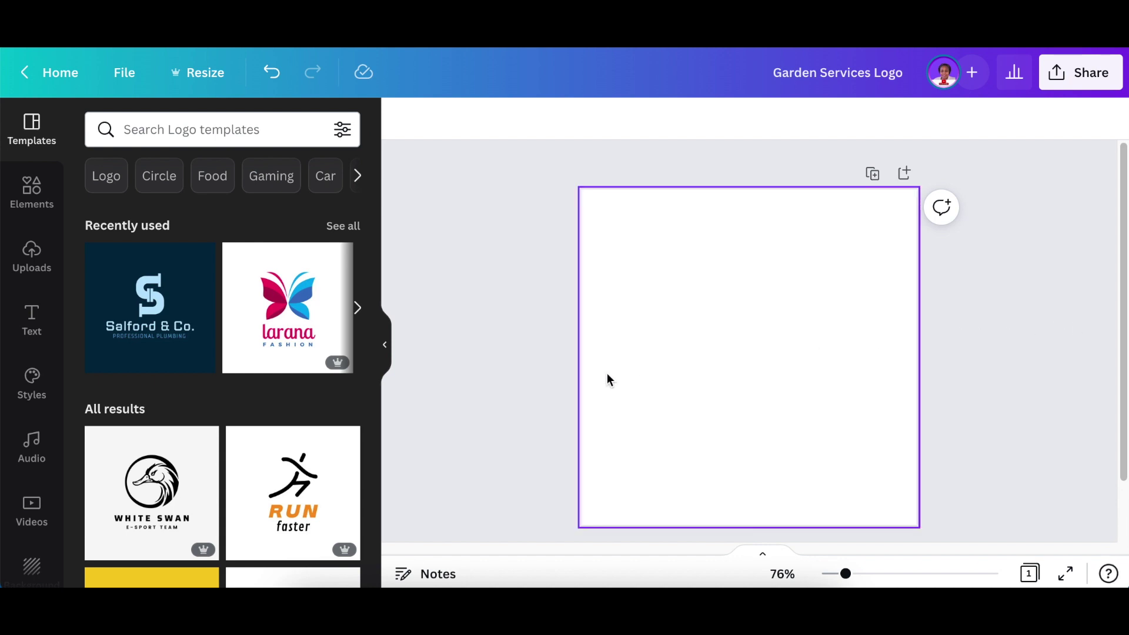
Add a text box containing a capital "M" in the Open Dyslexic font
{"action": "key", "text": "t"}
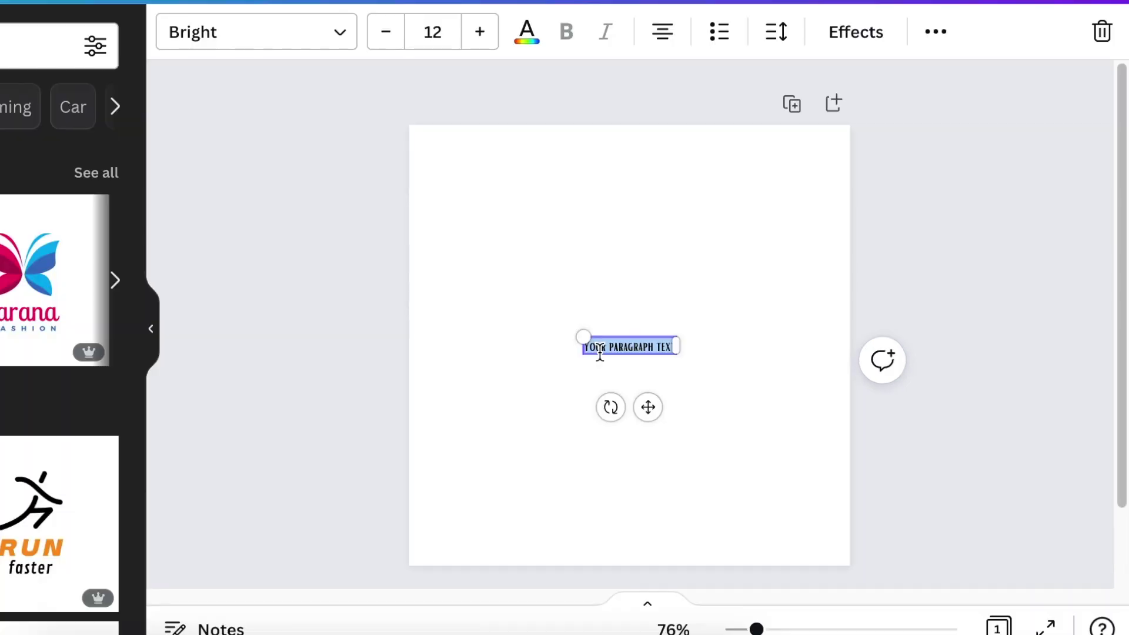
{"action": "type", "text": "M"}
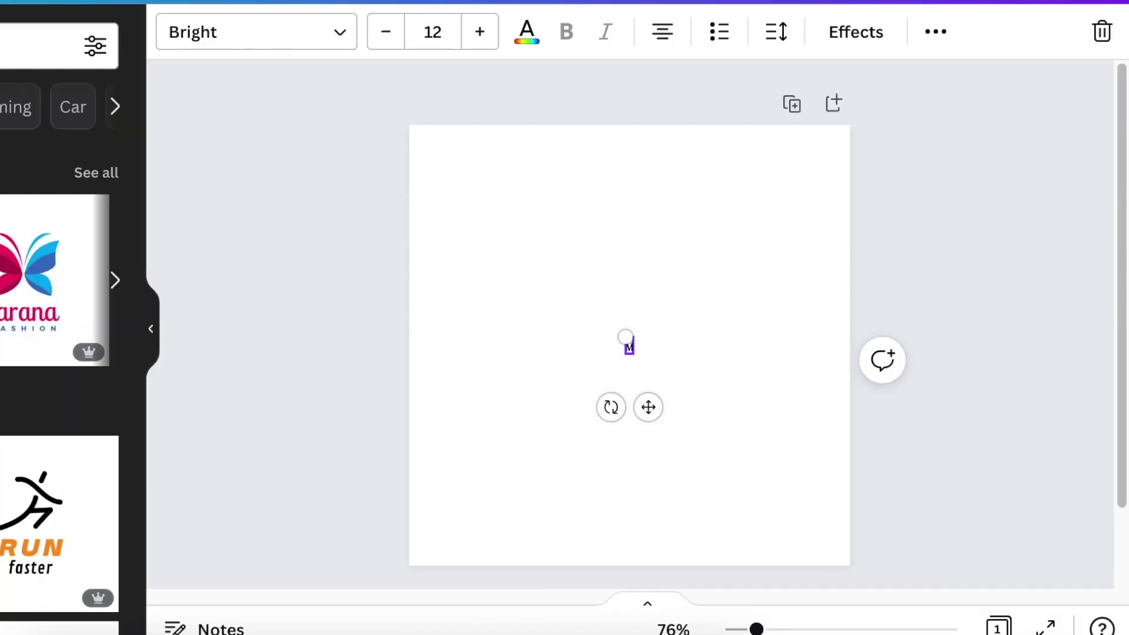
{"action": "left_click", "coordinate": [344, 36]}
{"action": "type", "text": "open dys"}
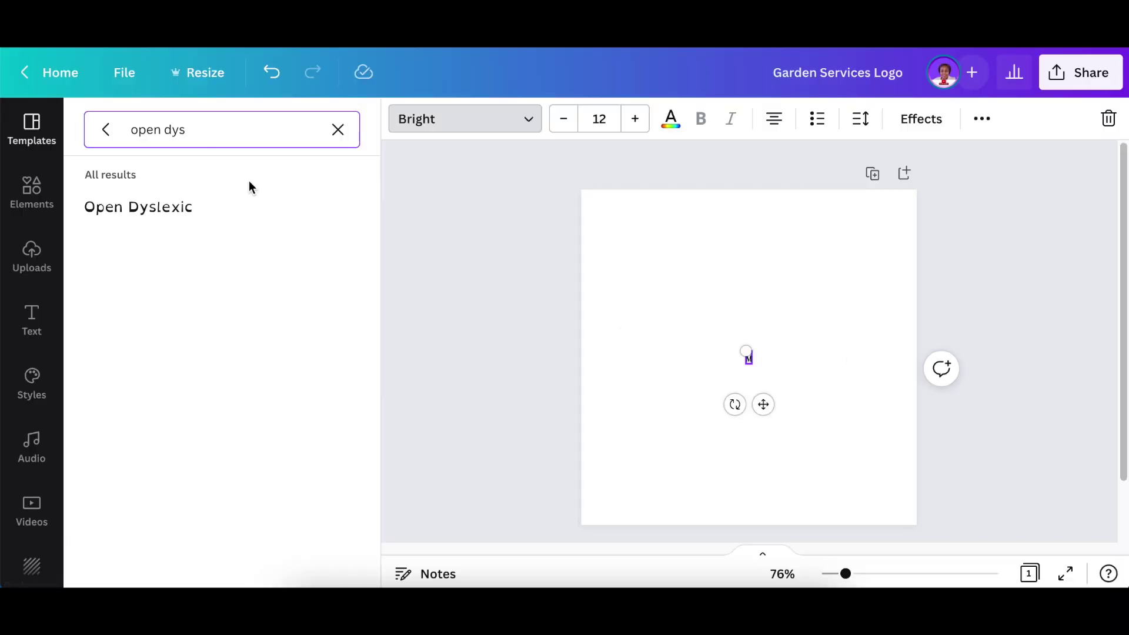
{"action": "left_click", "coordinate": [216, 211]}
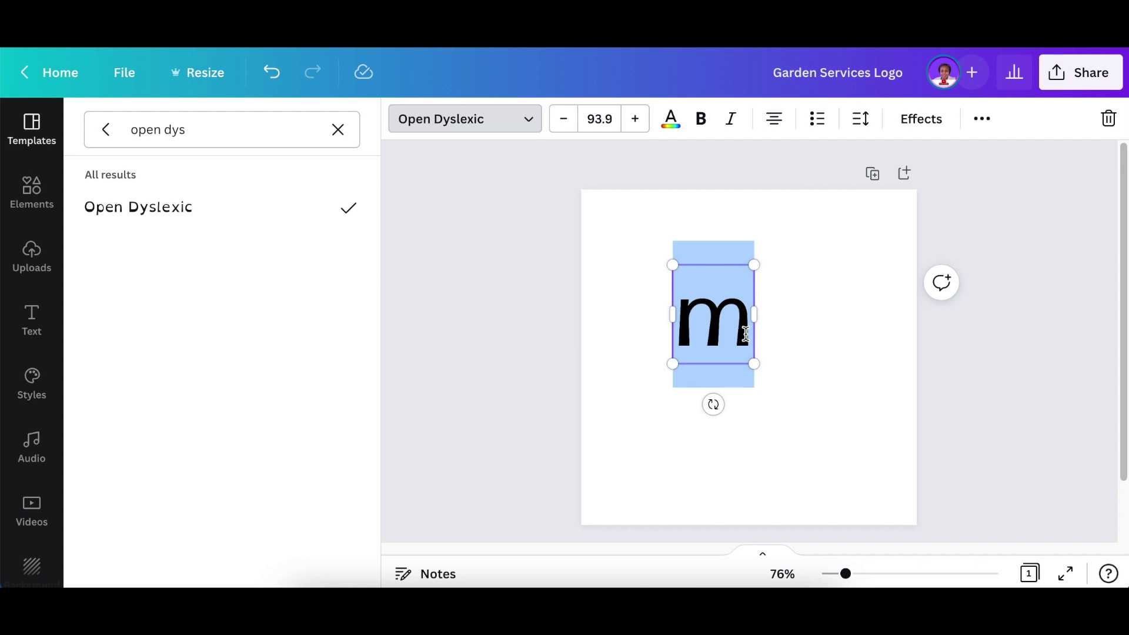
{"action": "type", "text": "M"}
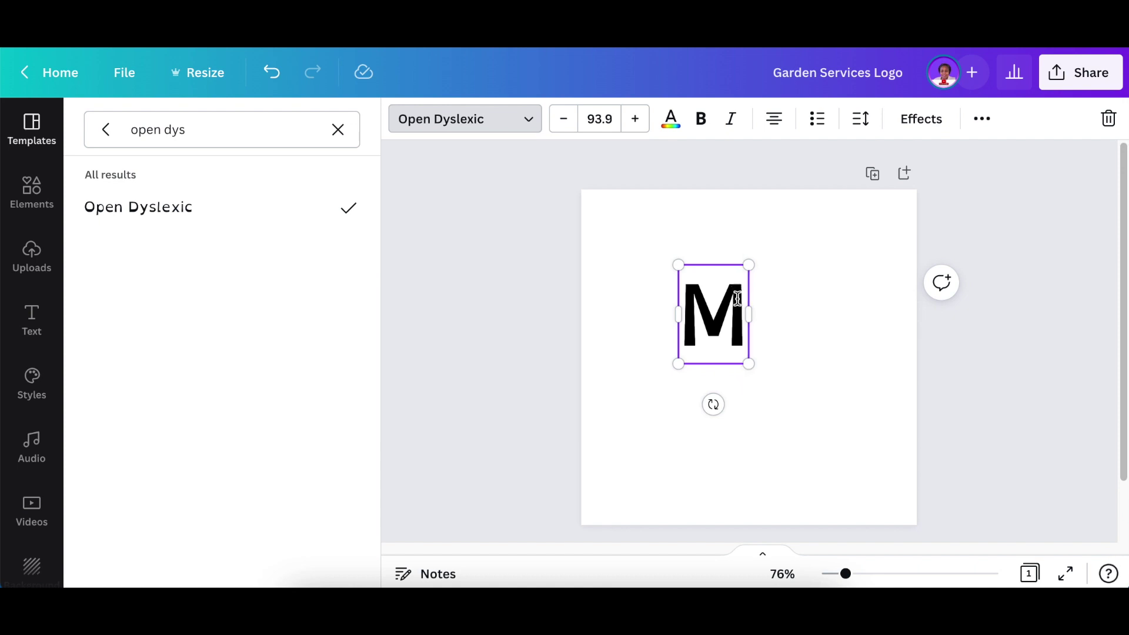
Set the "M" to font size 140 and move it toward the left side of the page
{"action": "double_click", "coordinate": [699, 301]}
{"action": "left_click", "coordinate": [610, 118]}
{"action": "type", "text": "140"}
{"action": "key", "text": "Return"}
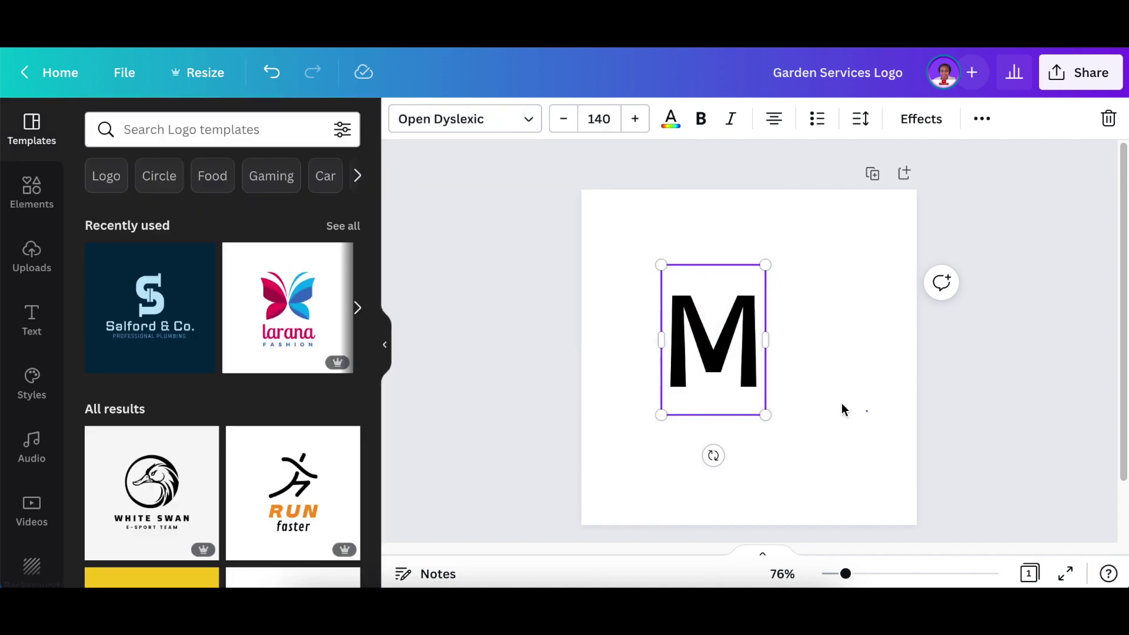
{"action": "left_click_drag", "start_coordinate": [744, 360], "coordinate": [693, 360]}
{"action": "left_click", "coordinate": [527, 329]}
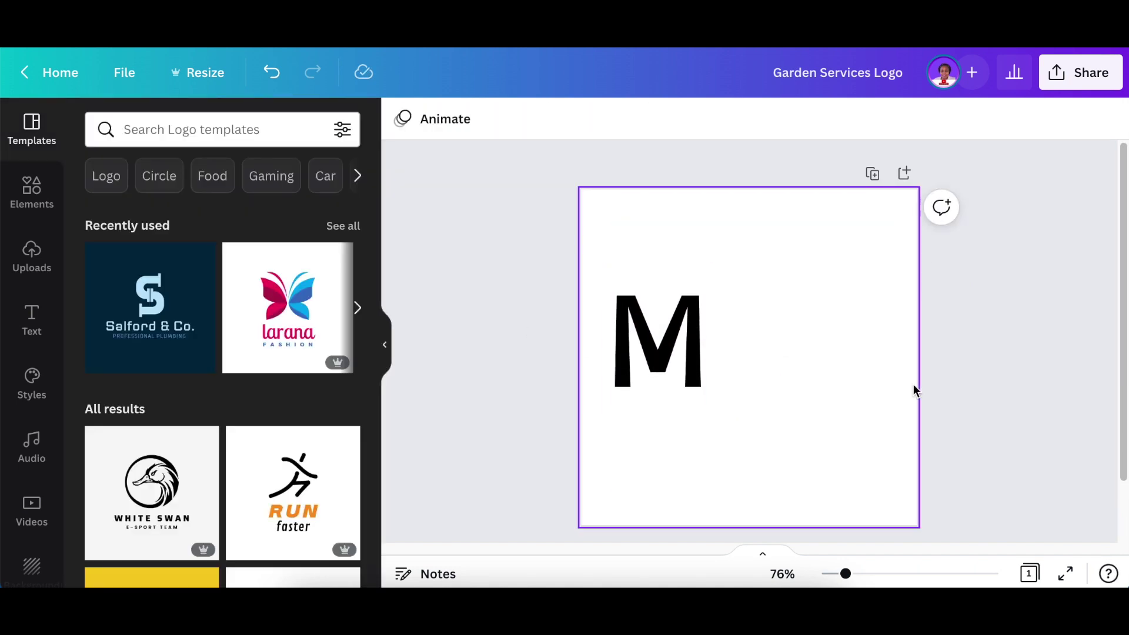
Add a second text box reading "ahlangu" at font size 55
{"action": "key", "text": "t"}
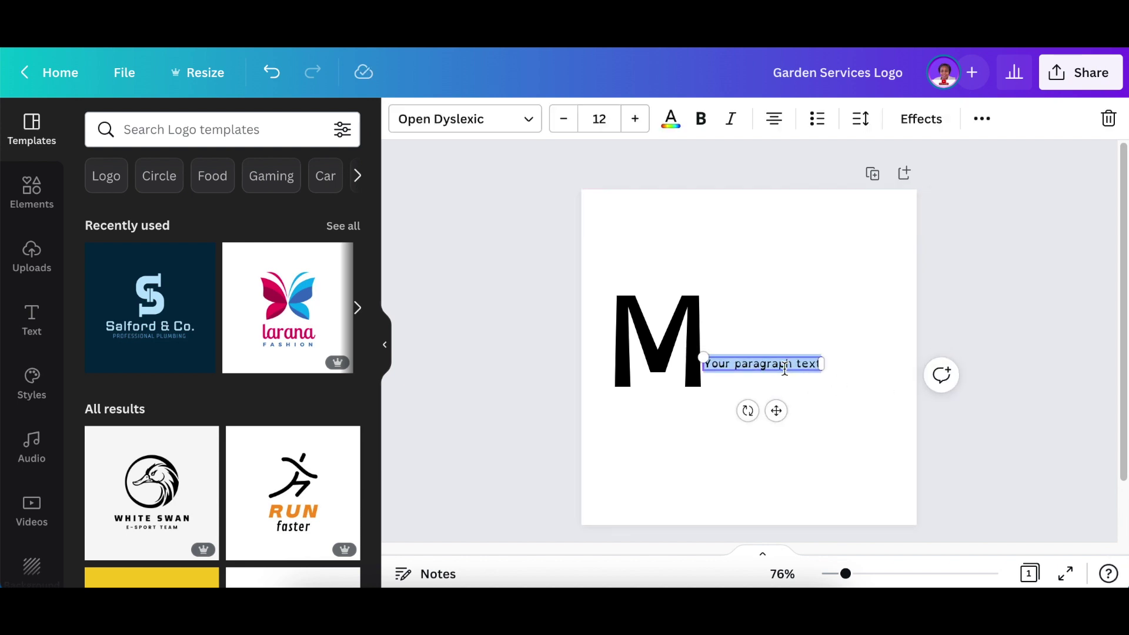
{"action": "type", "text": "ahlangu"}
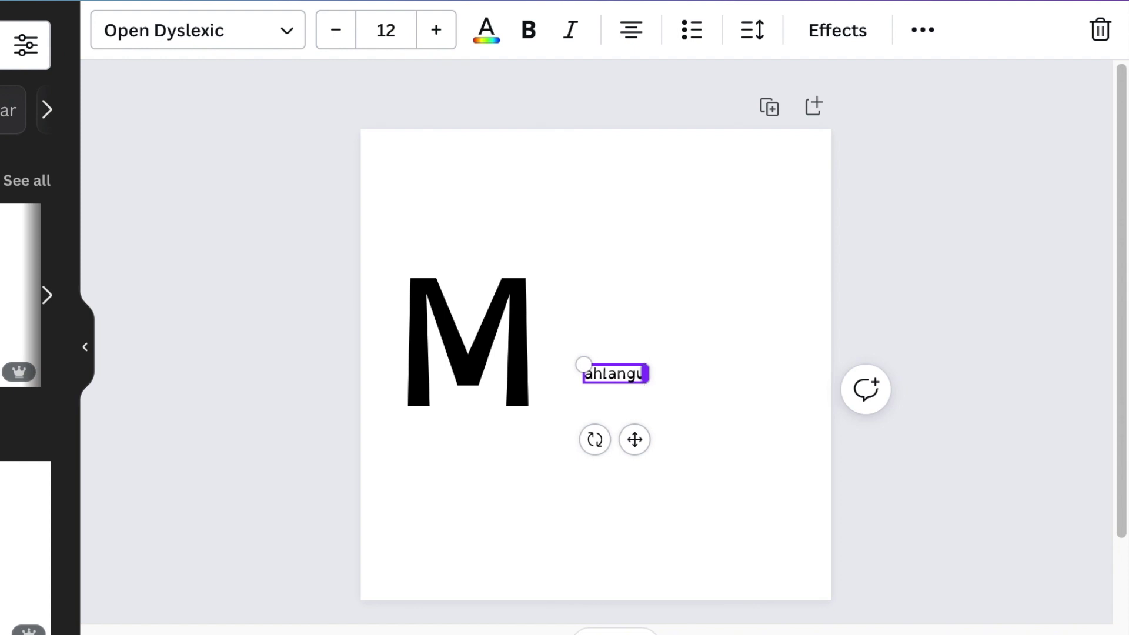
{"action": "key", "text": "ctrl+a"}
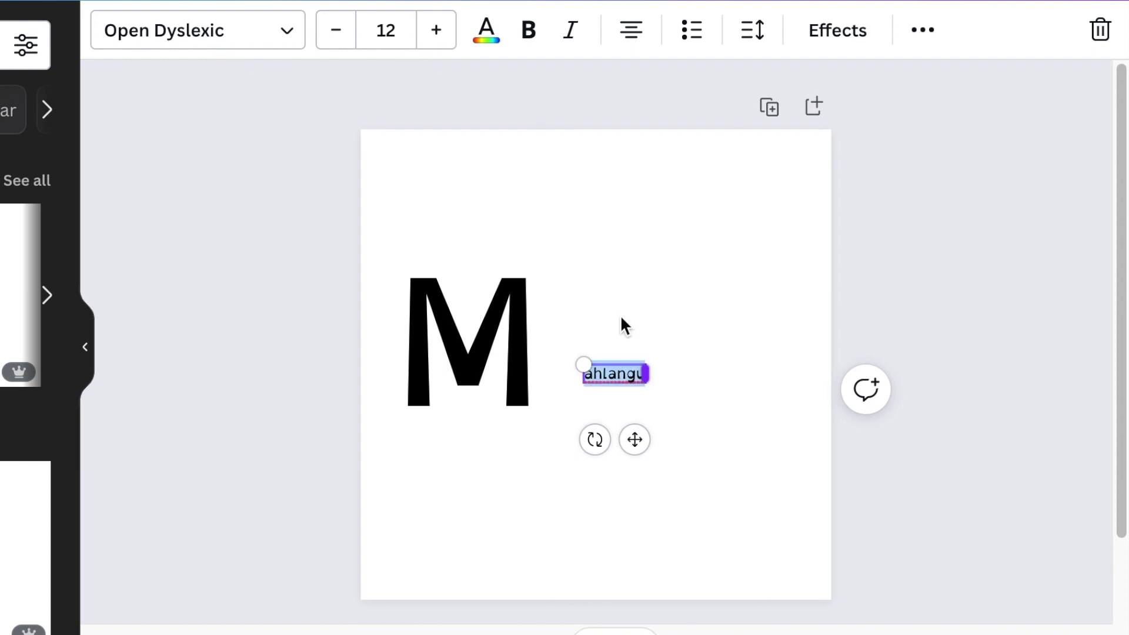
{"action": "left_click", "coordinate": [398, 35]}
{"action": "type", "text": "55"}
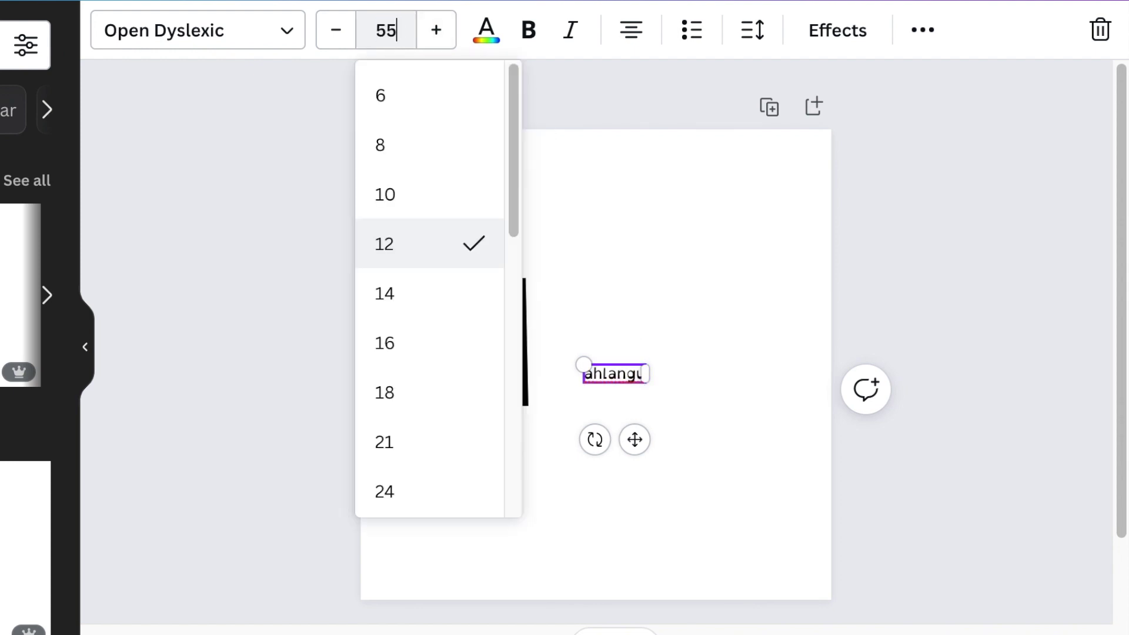
{"action": "key", "text": "Return"}
Place the "ahlangu" text directly after the large "M" so they read as one word
{"action": "left_click", "coordinate": [662, 469]}
{"action": "left_click_drag", "start_coordinate": [649, 420], "coordinate": [700, 373]}
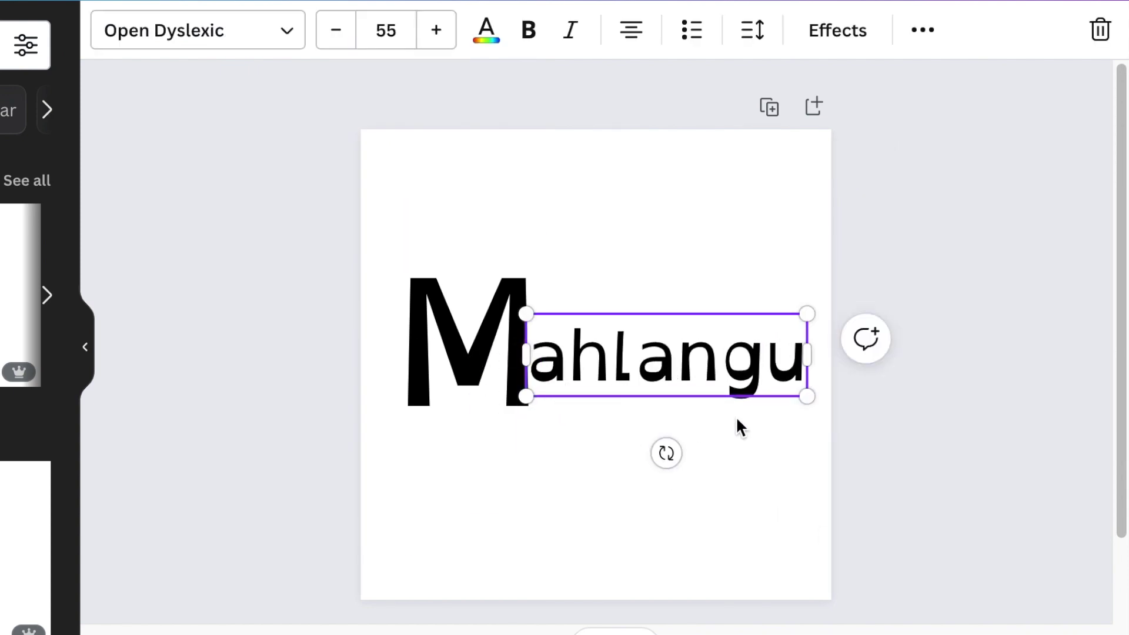
{"action": "left_click_drag", "start_coordinate": [681, 361], "coordinate": [680, 348]}
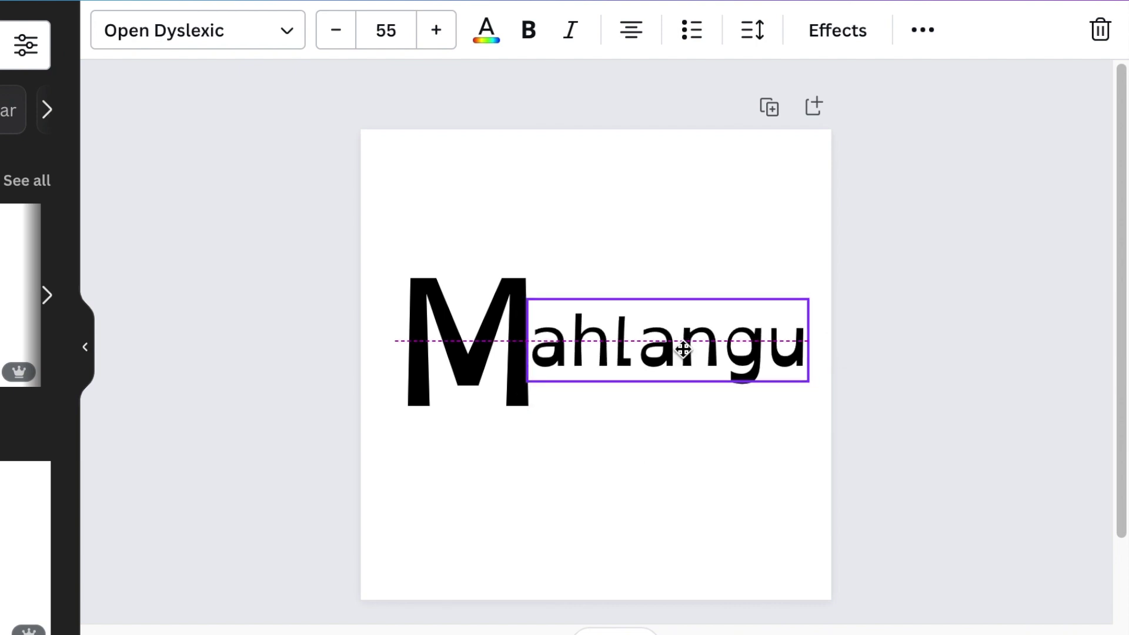
{"action": "left_click", "coordinate": [284, 360]}
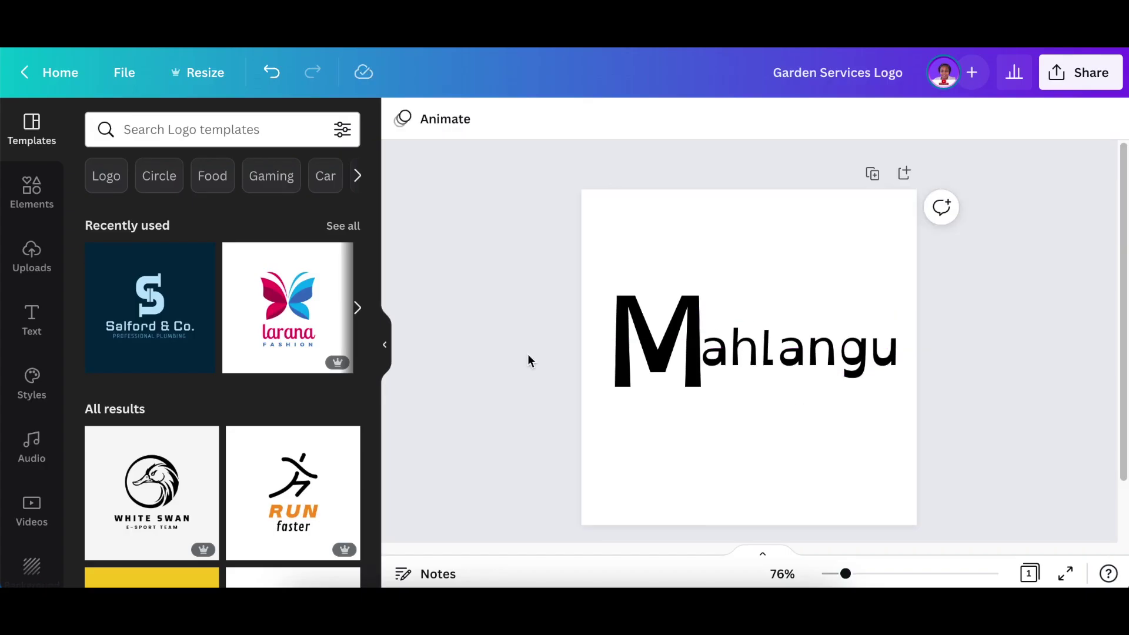
Add a new text box at font size 22 in the Open Sauce SemiBold font
{"action": "key", "text": "t"}
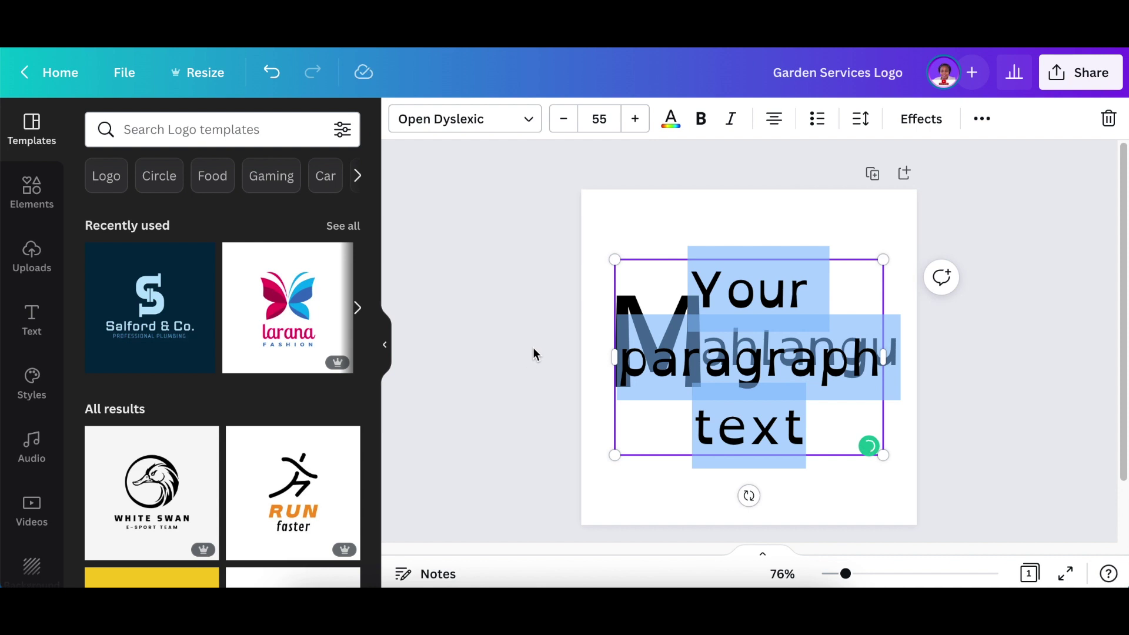
{"action": "left_click", "coordinate": [613, 119]}
{"action": "type", "text": "55"}
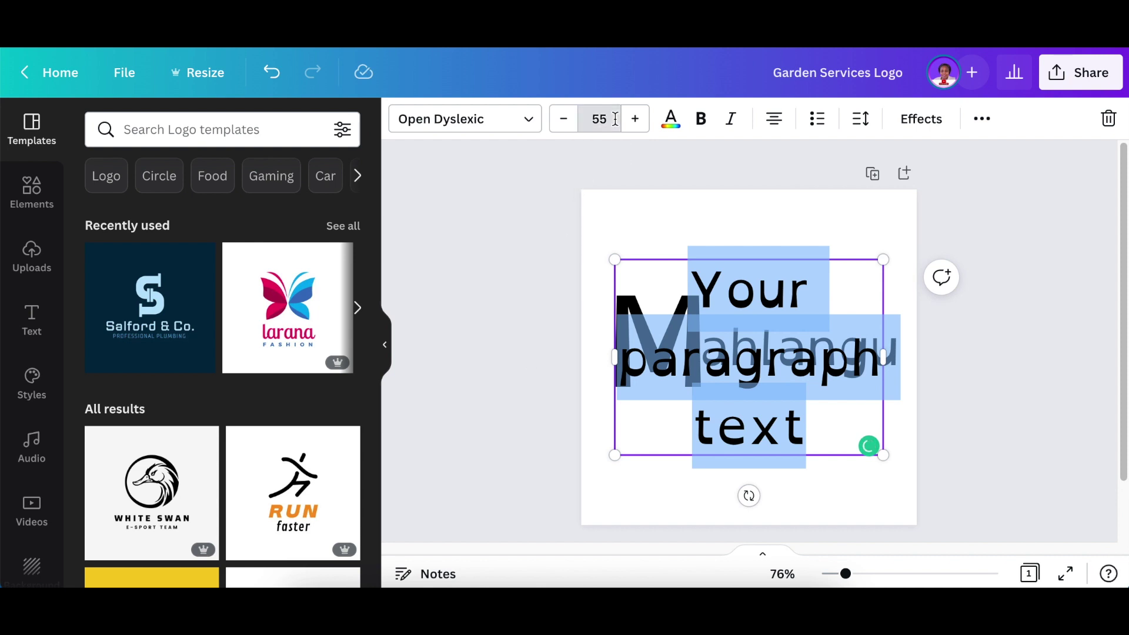
{"action": "left_click", "coordinate": [615, 119]}
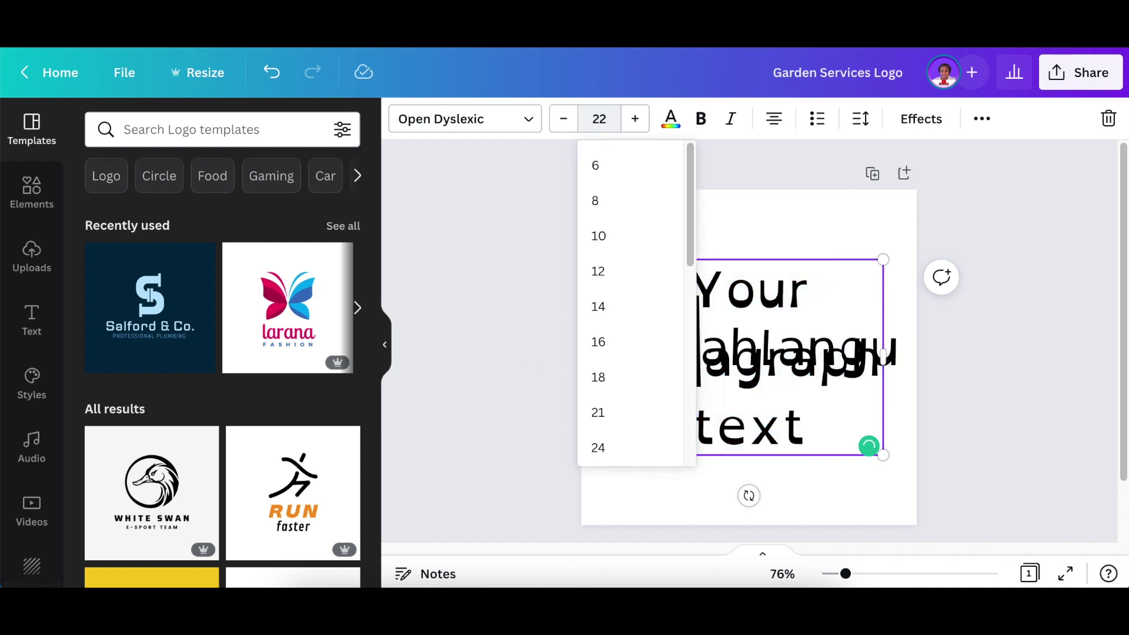
{"action": "key", "text": "Return"}
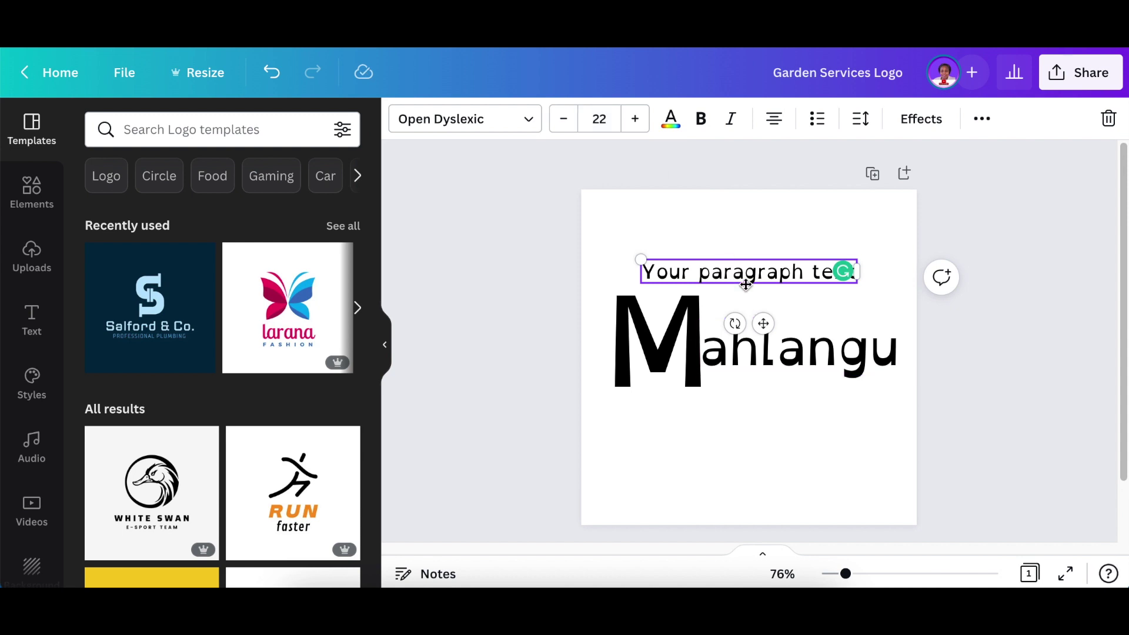
{"action": "left_click", "coordinate": [528, 119]}
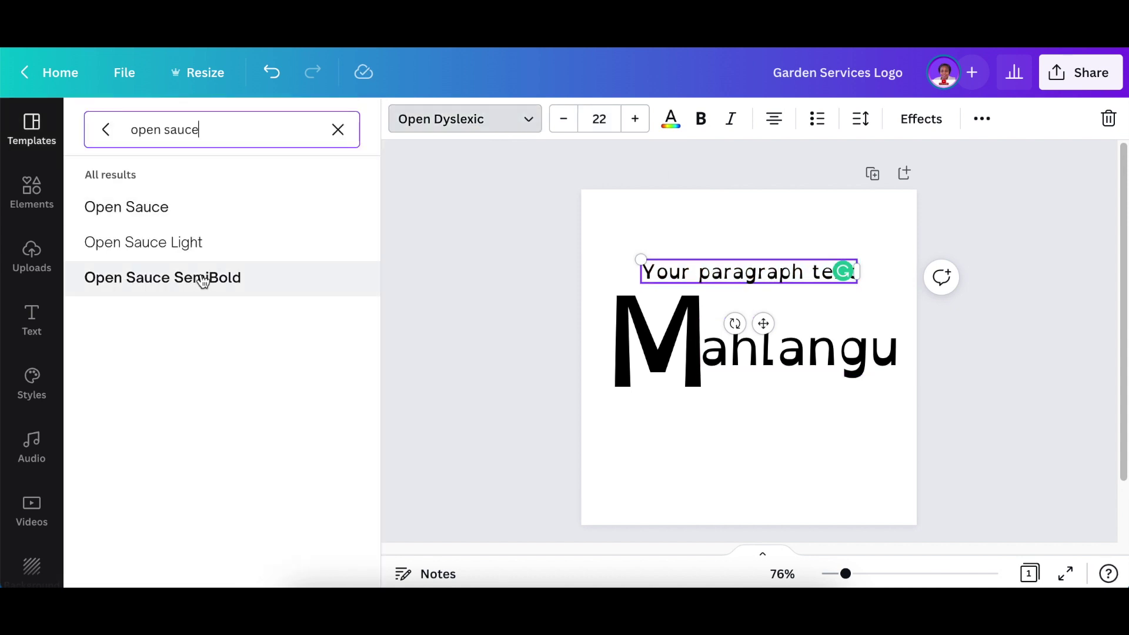
{"action": "left_click", "coordinate": [203, 279]}
{"action": "left_click", "coordinate": [685, 274]}
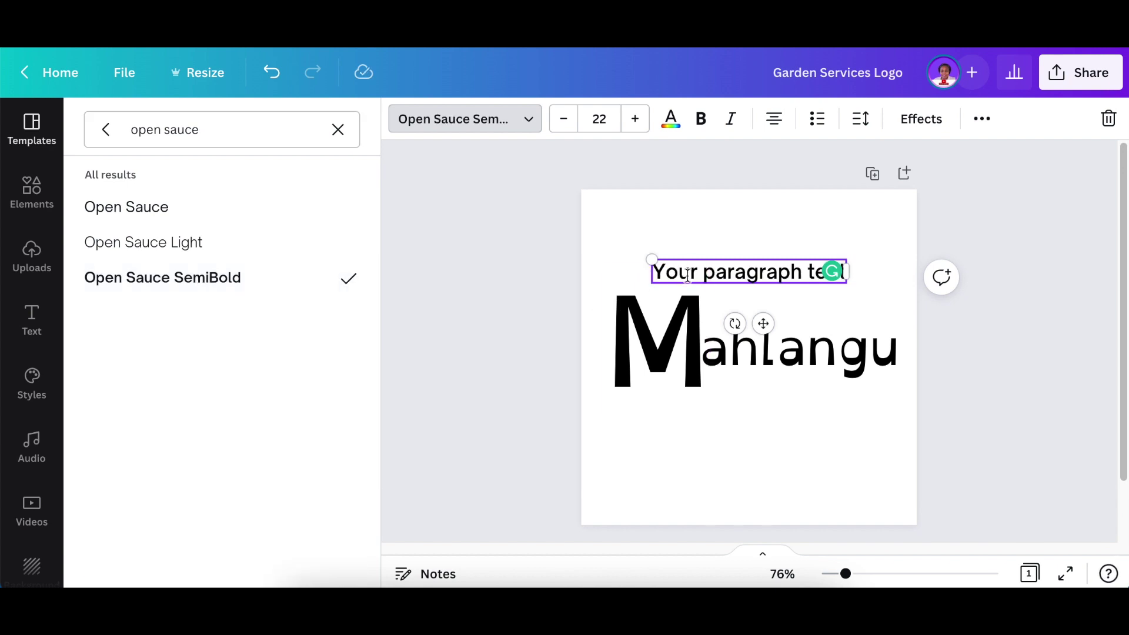
Replace the new text box's placeholder with "G" and place it just below the "a", against the large "M"
{"action": "double_click", "coordinate": [687, 275]}
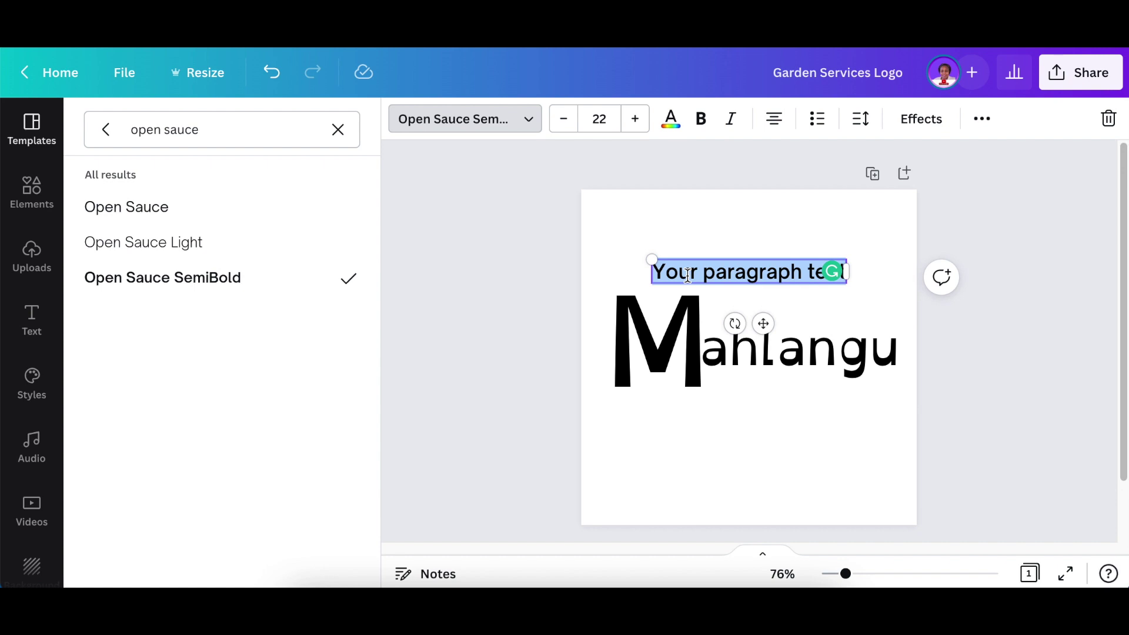
{"action": "type", "text": "a"}
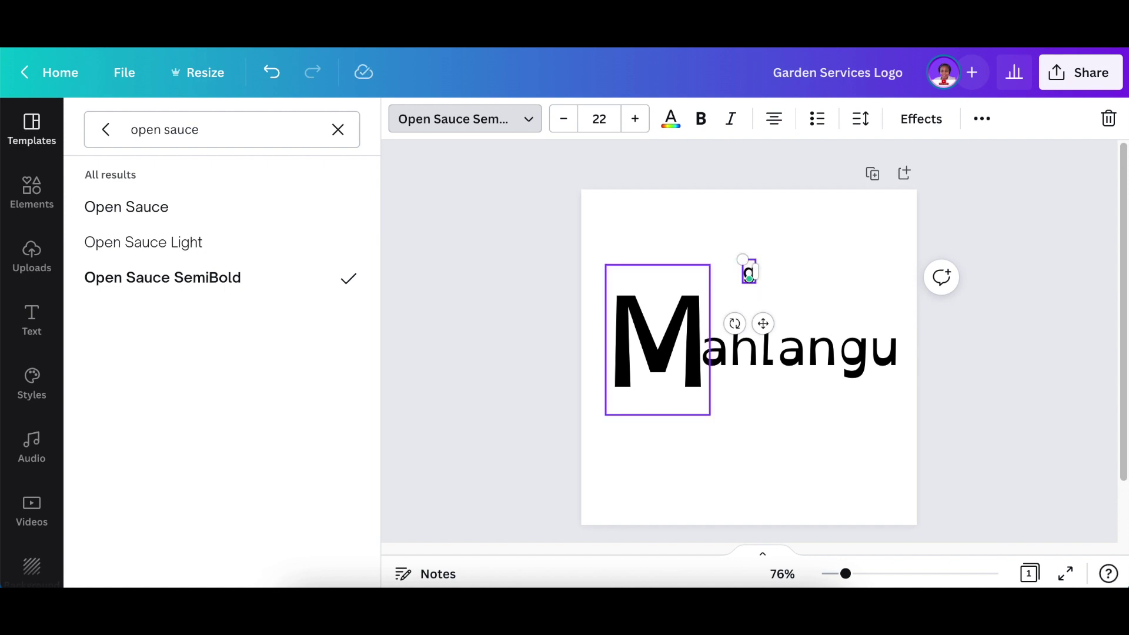
{"action": "key", "text": "BackSpace"}
{"action": "type", "text": "G"}
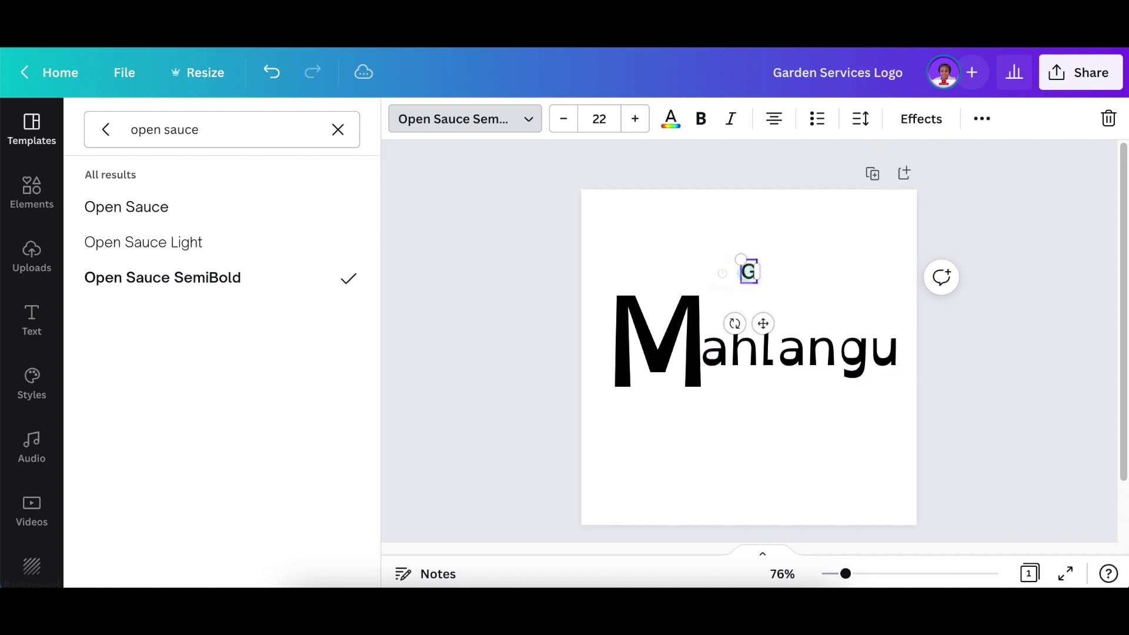
{"action": "left_click_drag", "start_coordinate": [760, 322], "coordinate": [727, 433]}
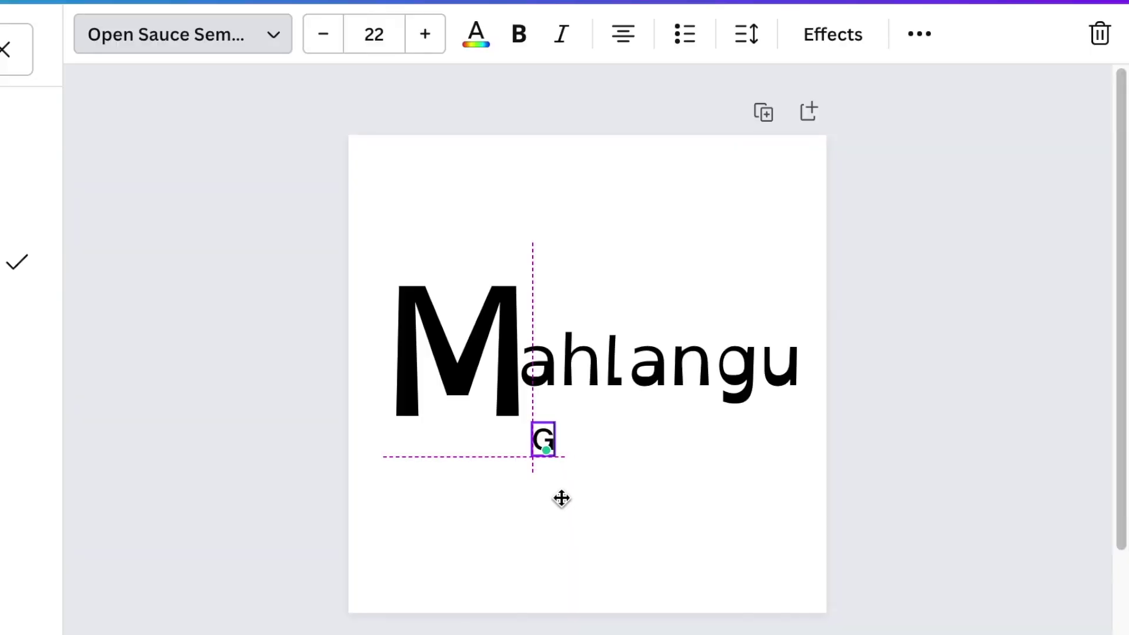
{"action": "left_click_drag", "start_coordinate": [556, 482], "coordinate": [557, 481]}
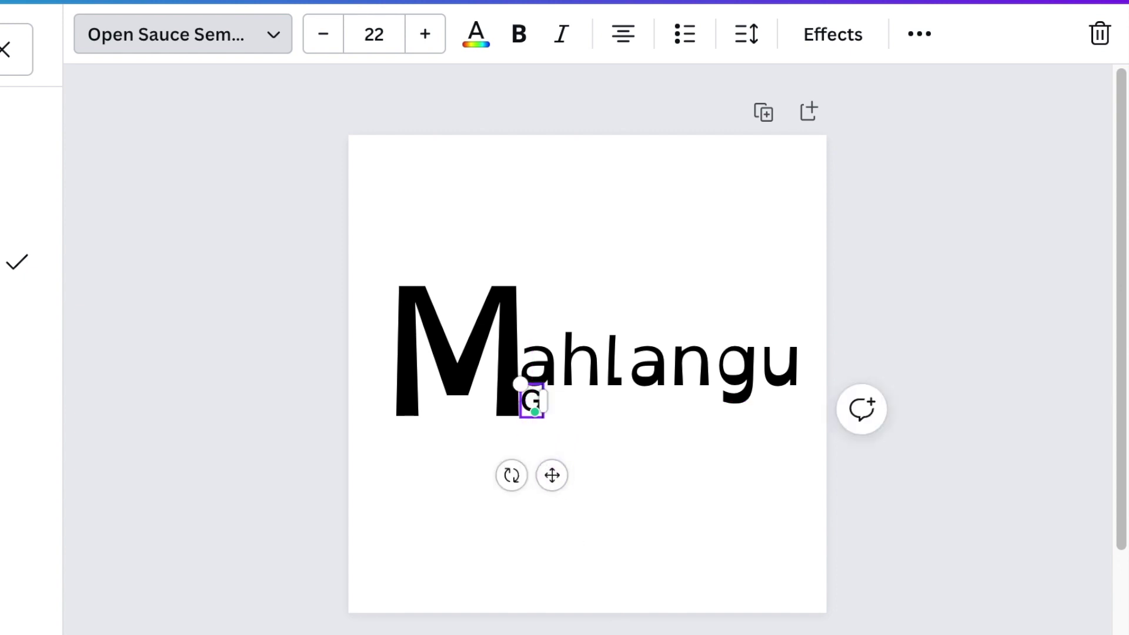
Enlarge the "G" to font size 24 and nudge it slightly upward
{"action": "left_click", "coordinate": [433, 35]}
{"action": "left_click", "coordinate": [433, 35]}
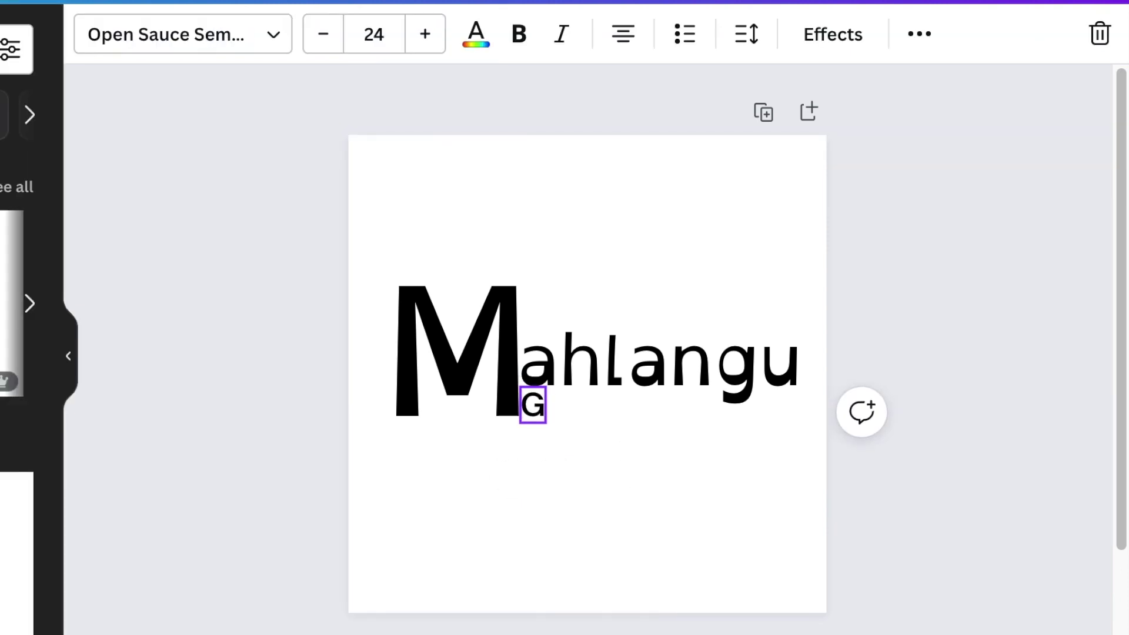
{"action": "left_click", "coordinate": [963, 282]}
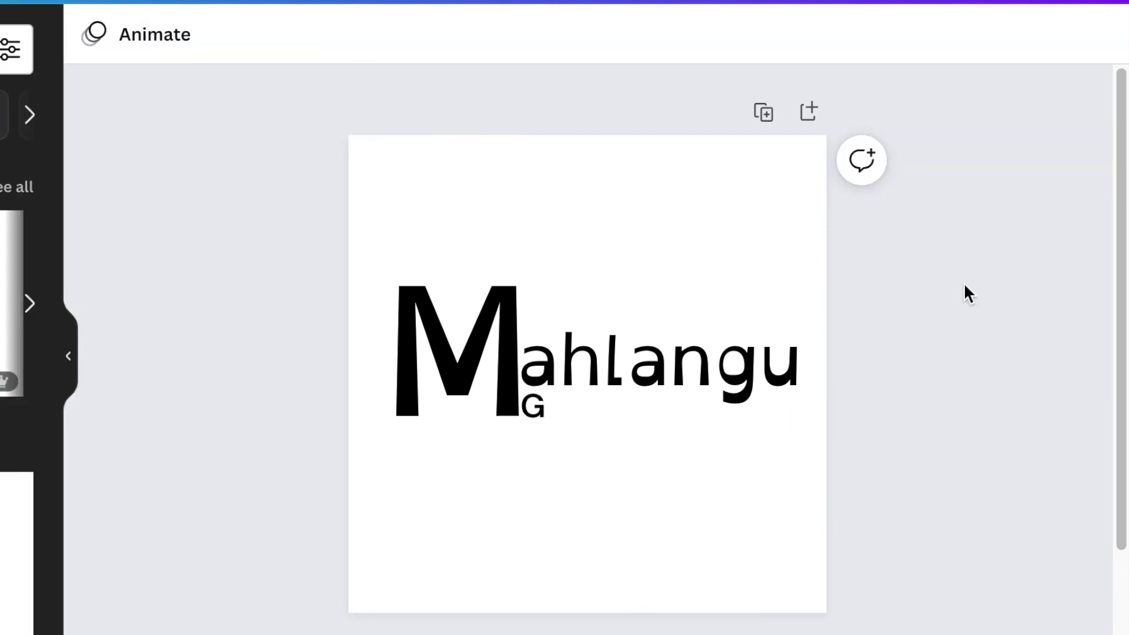
{"action": "left_click", "coordinate": [539, 412]}
{"action": "left_click", "coordinate": [555, 485]}
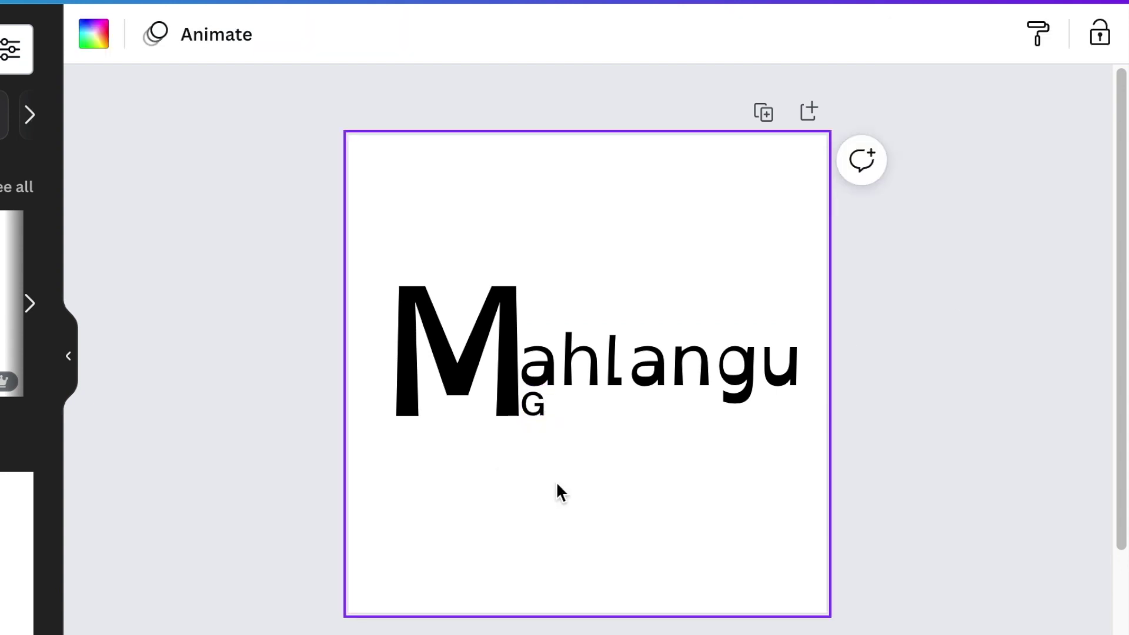
Add another text box at font size 22 in Open Sauce SemiBold
{"action": "key", "text": "t"}
{"action": "left_click", "coordinate": [374, 34]}
{"action": "type", "text": "22"}
{"action": "key", "text": "Return"}
{"action": "left_click", "coordinate": [182, 34]}
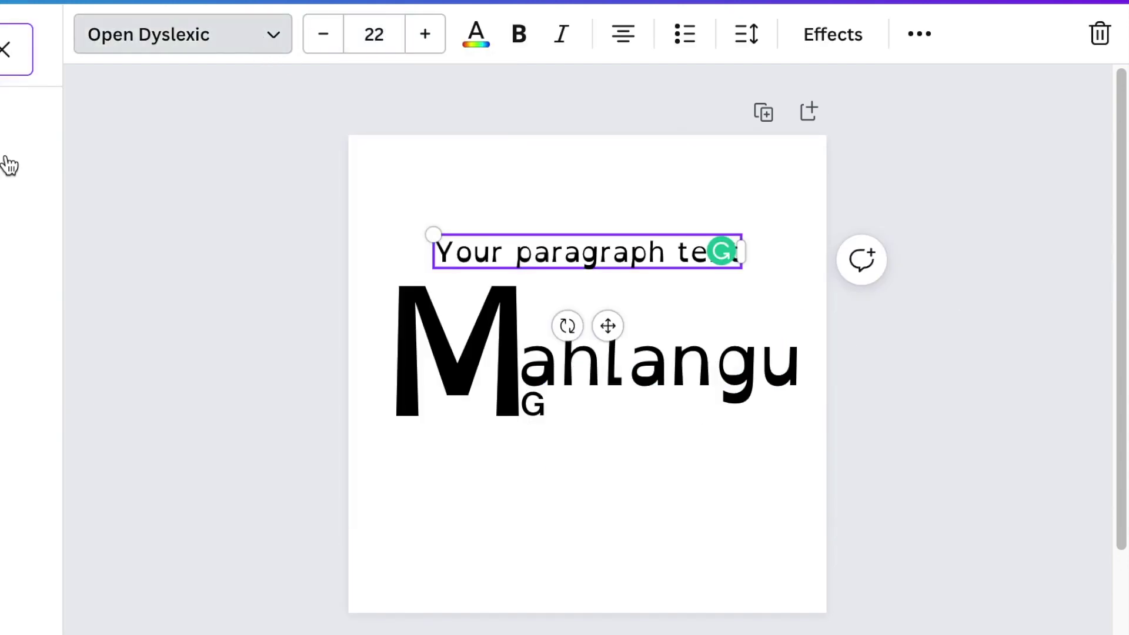
{"action": "left_click", "coordinate": [23, 261]}
Replace the placeholder text with "ardening" and place it right after the "G" to form "Gardening"
{"action": "double_click", "coordinate": [605, 252]}
{"action": "type", "text": "ardening"}
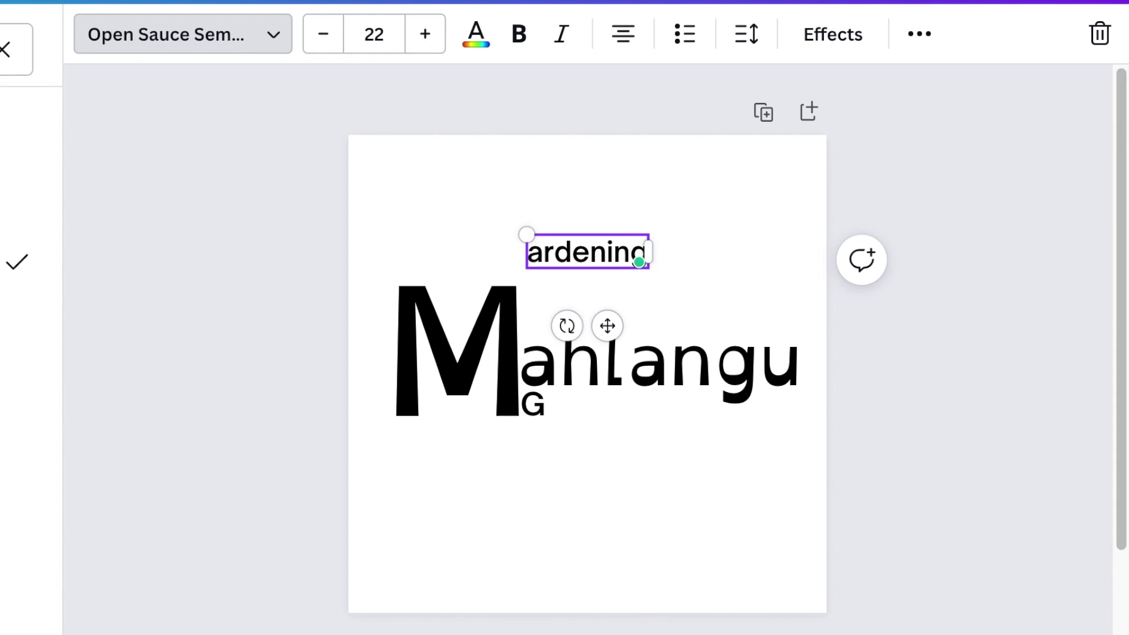
{"action": "left_click_drag", "start_coordinate": [607, 325], "coordinate": [626, 479]}
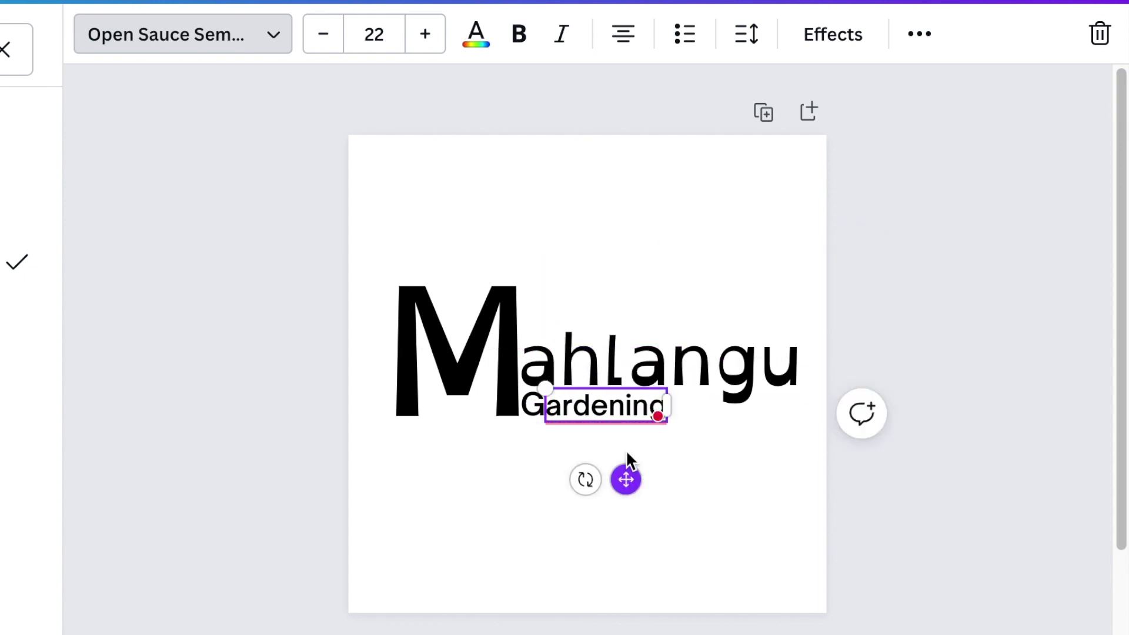
{"action": "left_click", "coordinate": [213, 350]}
Duplicate the "G", place the copy after "Gardening" and change its letter to "S"
{"action": "left_click", "coordinate": [530, 407]}
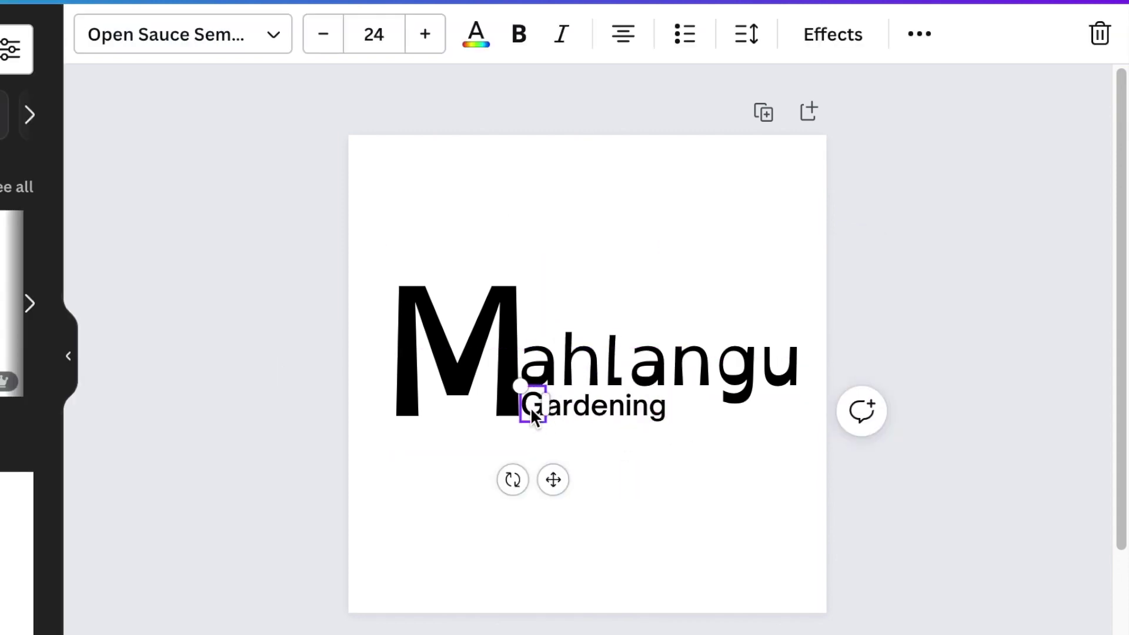
{"action": "left_click_drag", "start_coordinate": [530, 407], "coordinate": [546, 422]}
{"action": "left_click_drag", "start_coordinate": [572, 496], "coordinate": [708, 483]}
{"action": "double_click", "coordinate": [687, 405]}
{"action": "type", "text": "S"}
{"action": "left_click", "coordinate": [708, 433]}
{"action": "left_click", "coordinate": [688, 405]}
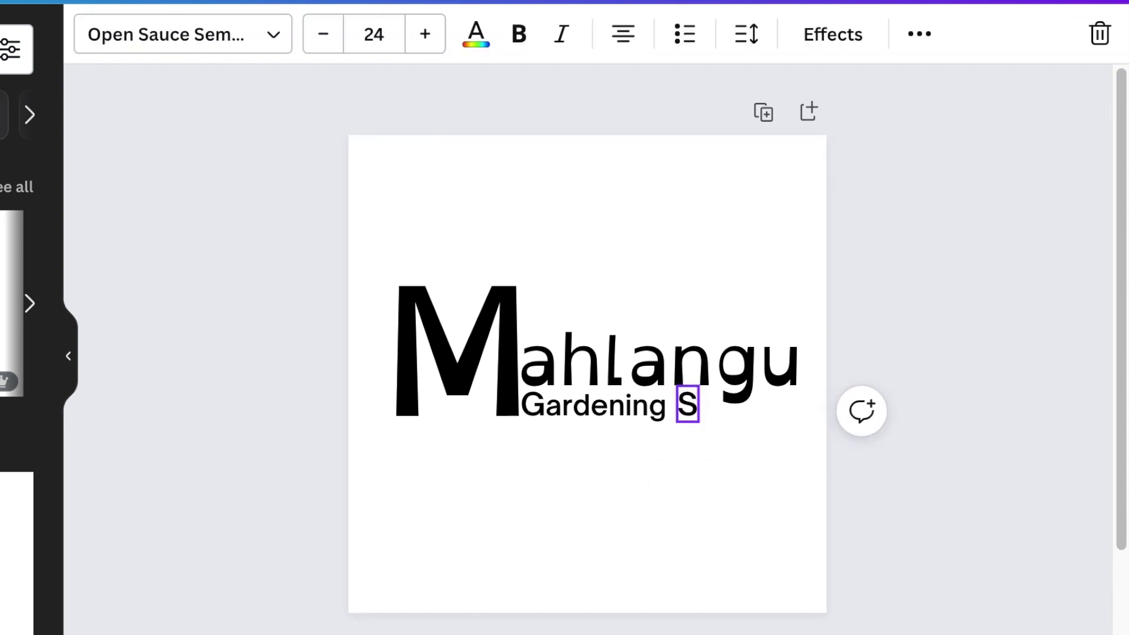
Raise "ahlangu" slightly, then duplicate "ardening" and place the copy right after the "S"
{"action": "left_click", "coordinate": [717, 390]}
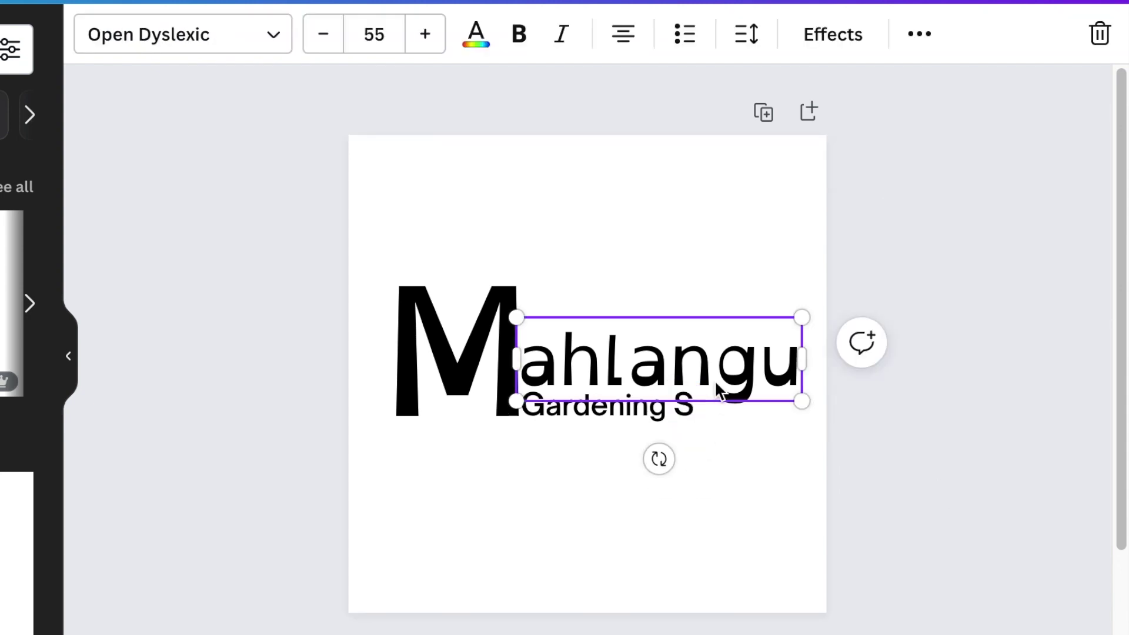
{"action": "left_click", "coordinate": [743, 411]}
{"action": "left_click_drag", "start_coordinate": [591, 419], "coordinate": [773, 479]}
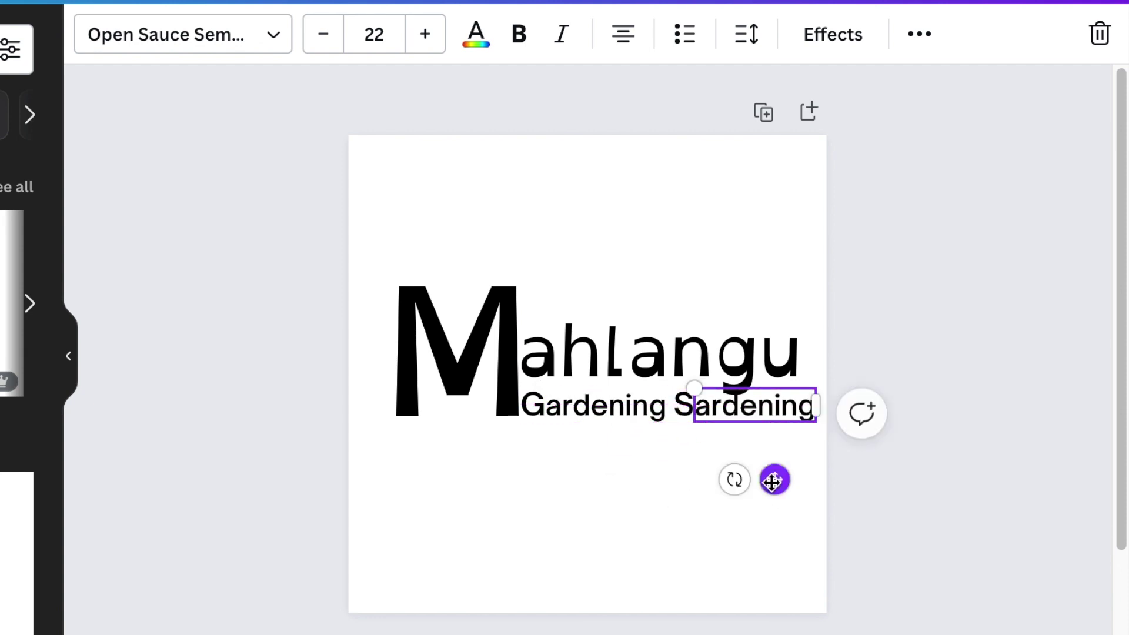
Change the copied text to "ervices" and nudge it left towards the "S" to form "Services"
{"action": "double_click", "coordinate": [751, 411]}
{"action": "type", "text": "e"}
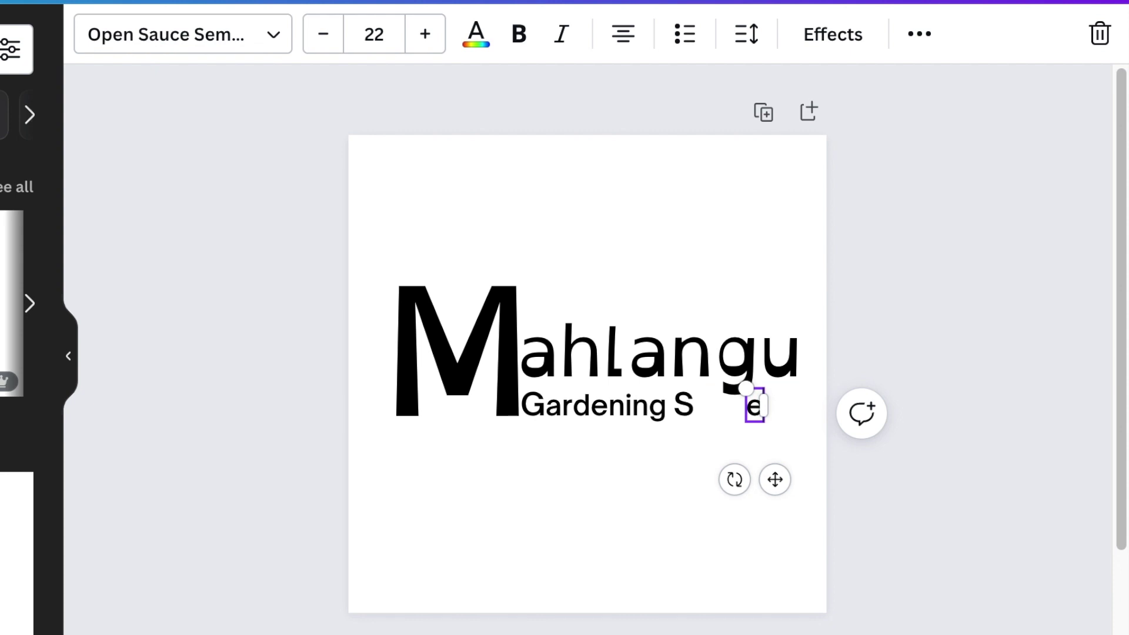
{"action": "type", "text": "rvices"}
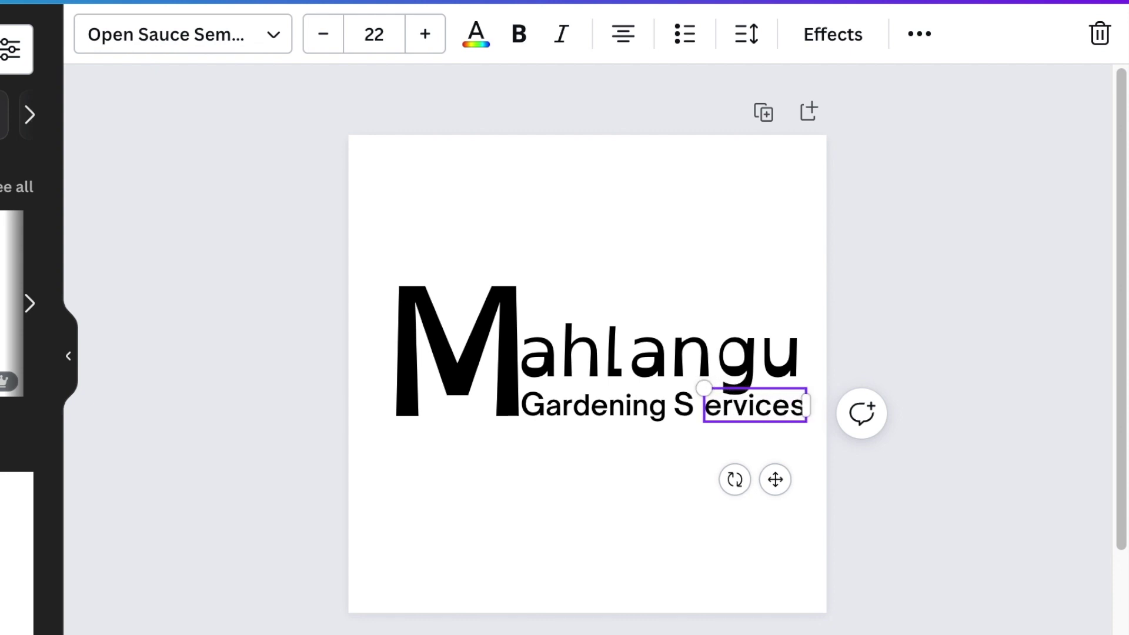
{"action": "left_click", "coordinate": [904, 504]}
{"action": "left_click", "coordinate": [788, 410]}
{"action": "key", "text": "Left"}
{"action": "key", "text": "Left"}
{"action": "key", "text": "Left"}
{"action": "key", "text": "Left"}
{"action": "key", "text": "Left"}
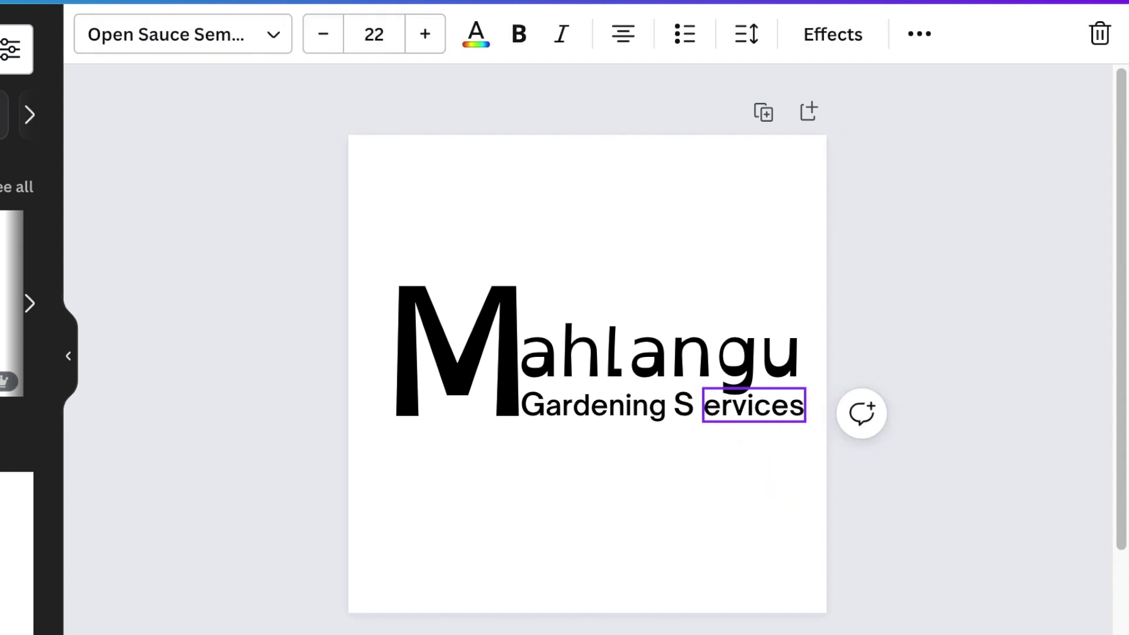
{"action": "key", "text": "Left"}
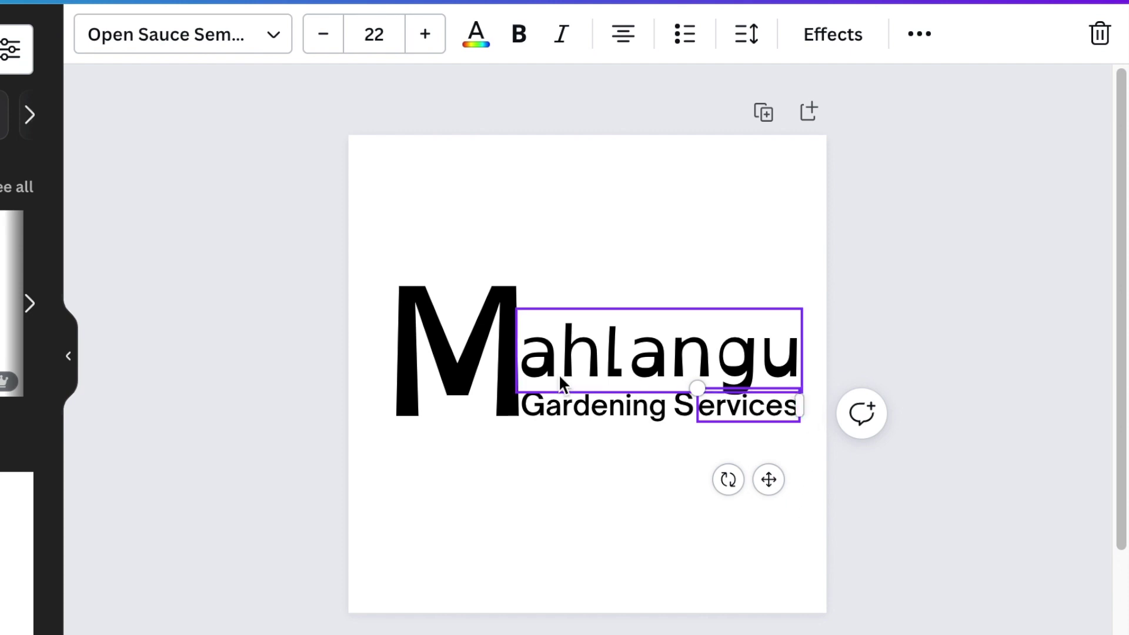
Nudge the "S" slightly right to close its gap to "ervices"
{"action": "left_click", "coordinate": [650, 435]}
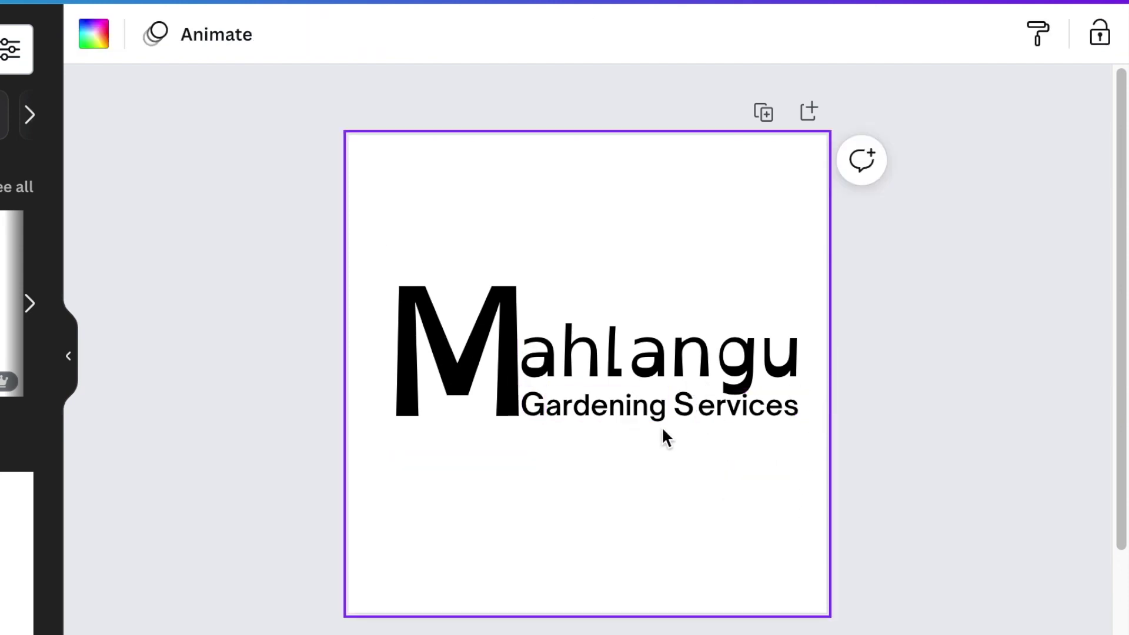
{"action": "left_click", "coordinate": [684, 404]}
{"action": "key", "text": "Right"}
{"action": "key", "text": "Right"}
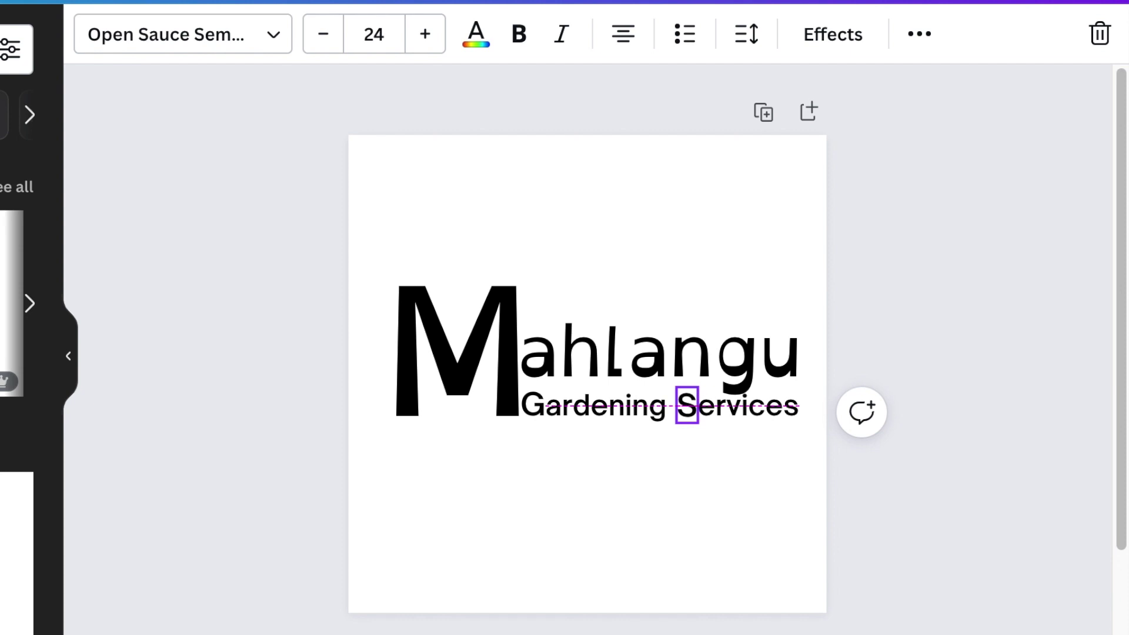
Select all the "Gardening Services" text pieces together and color them green
{"action": "left_click", "coordinate": [907, 421]}
{"action": "left_click_drag", "start_coordinate": [907, 421], "coordinate": [301, 463]}
{"action": "left_click", "coordinate": [477, 36]}
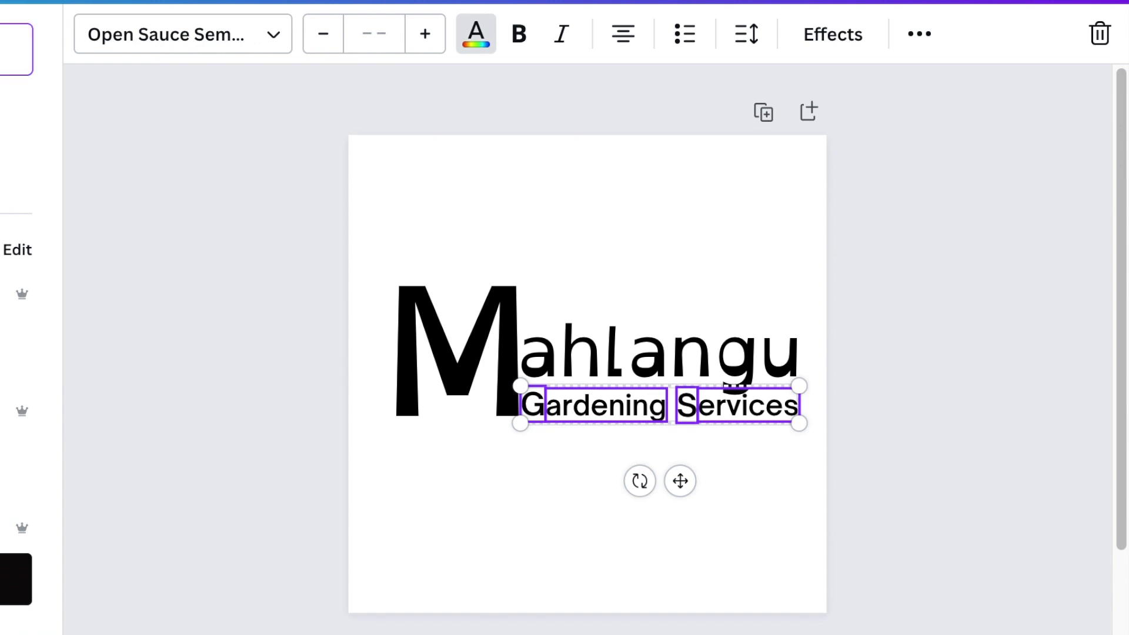
{"action": "type", "text": "green"}
{"action": "left_click", "coordinate": [292, 277]}
{"action": "left_click", "coordinate": [484, 355]}
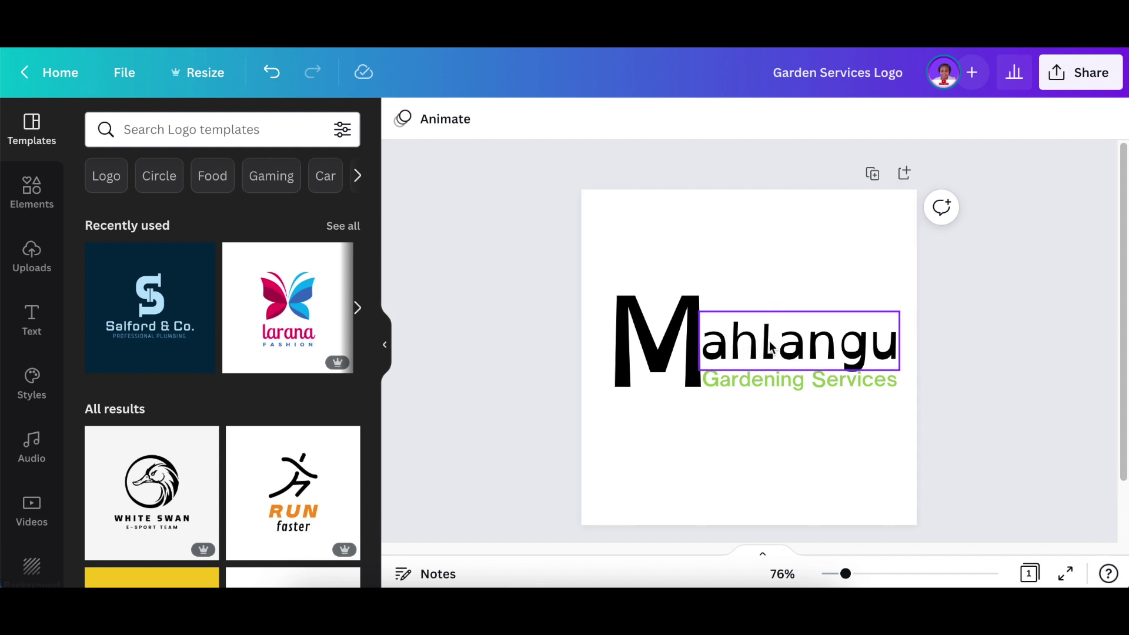
Duplicate "ahlangu", change the copy to the letter "l" and place it above the "l" in the name
{"action": "left_click", "coordinate": [839, 442]}
{"action": "left_click", "coordinate": [805, 350]}
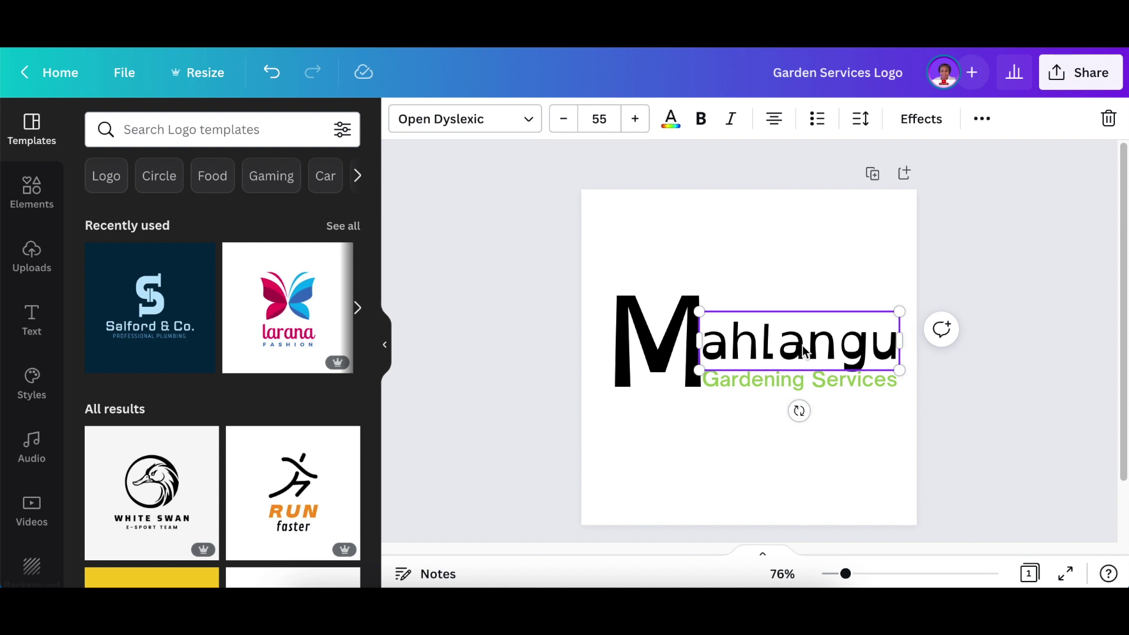
{"action": "key", "text": "ctrl+d"}
{"action": "left_click_drag", "start_coordinate": [806, 351], "coordinate": [753, 459]}
{"action": "left_click", "coordinate": [747, 459]}
{"action": "key", "text": "ctrl+a"}
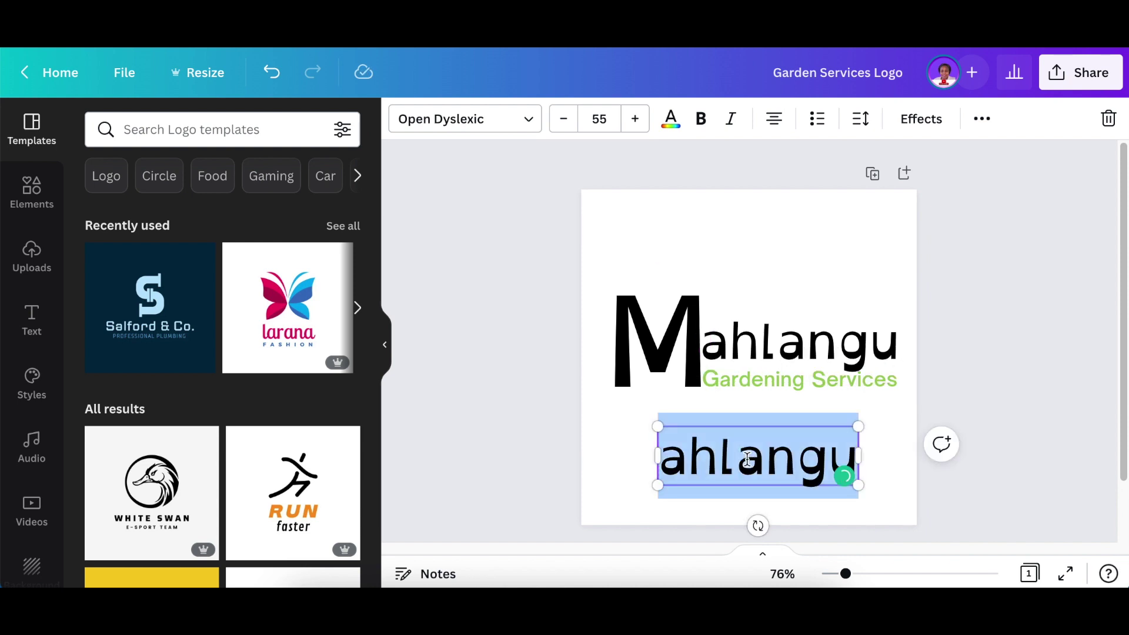
{"action": "type", "text": "l"}
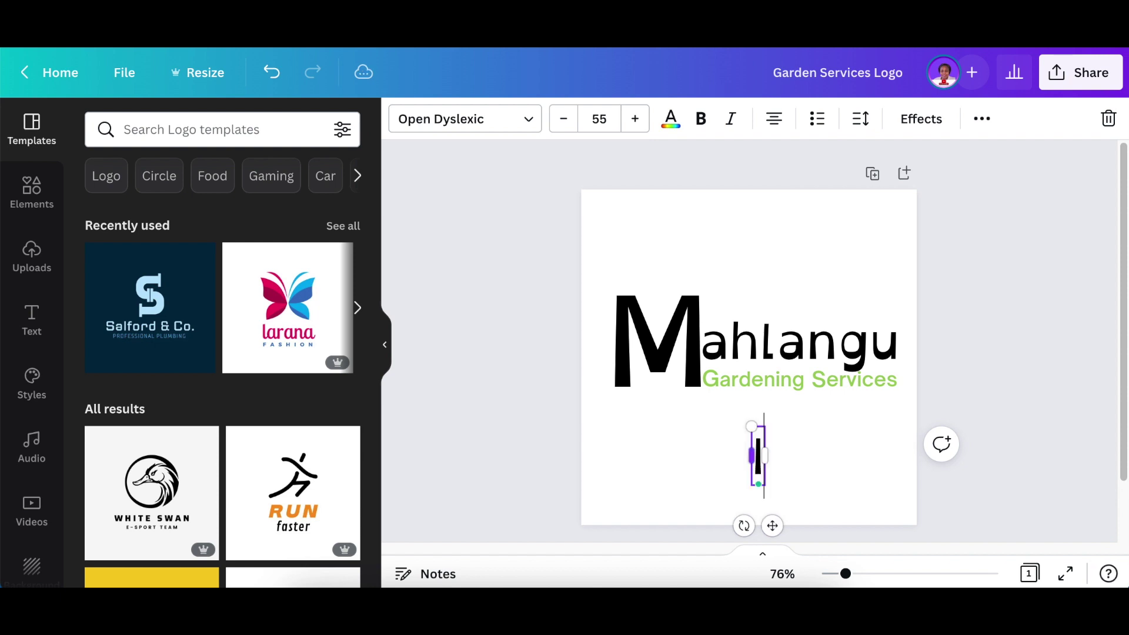
{"action": "left_click_drag", "start_coordinate": [774, 524], "coordinate": [753, 242]}
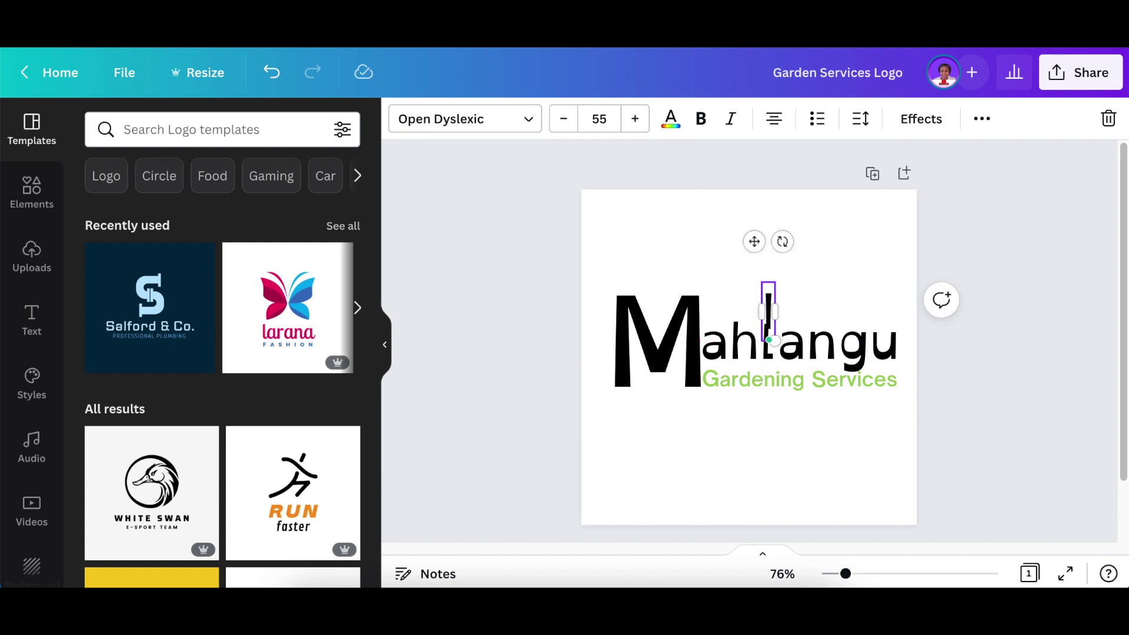
Nudge the extra "l" left until it lines up with the "l" in the name as one tall stem
{"action": "left_click", "coordinate": [840, 429]}
{"action": "left_click", "coordinate": [769, 313]}
{"action": "key", "text": "Left"}
{"action": "key", "text": "Left"}
{"action": "key", "text": "Left"}
{"action": "left_click", "coordinate": [1036, 334]}
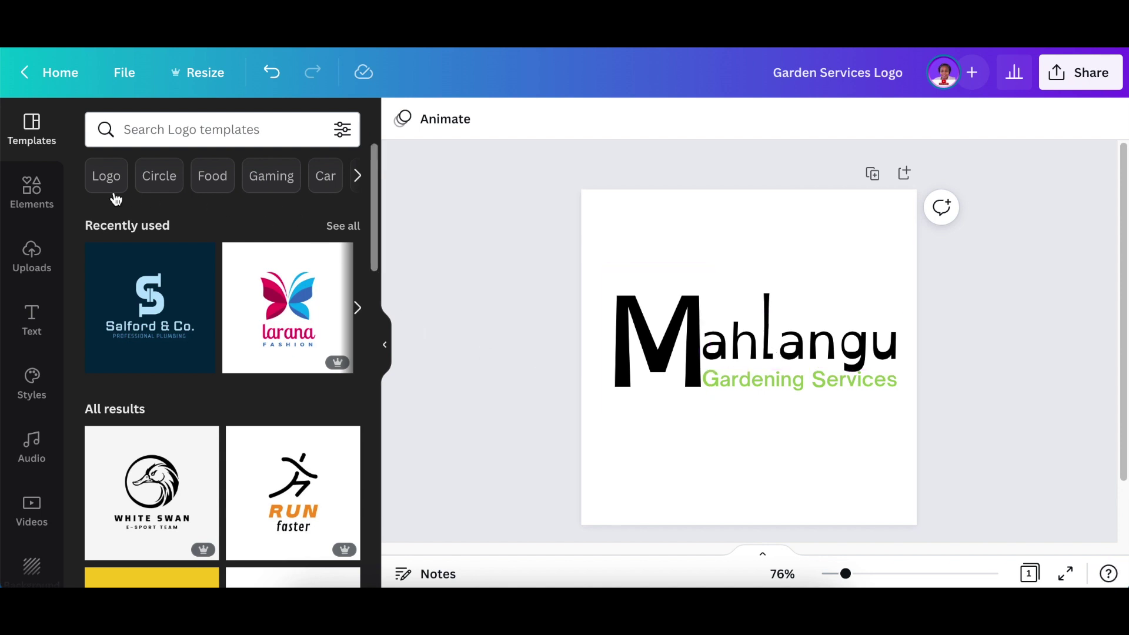
Search the elements for "leaf" graphics, add the light green three-leaf graphic and move it over the tall "l"
{"action": "left_click", "coordinate": [32, 191]}
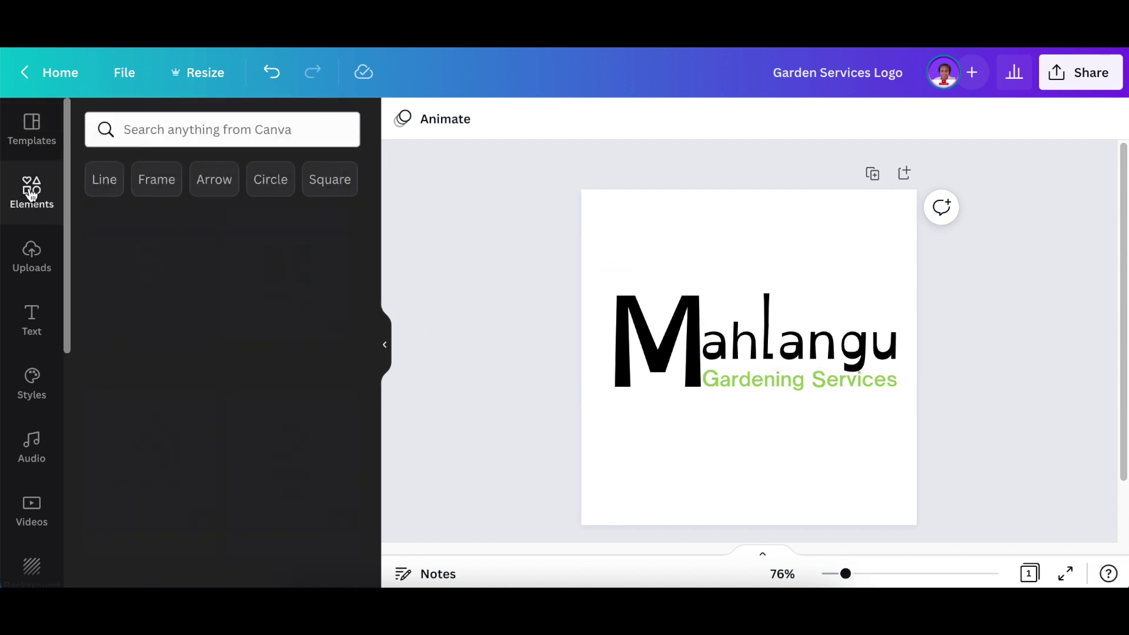
{"action": "left_click", "coordinate": [155, 129]}
{"action": "type", "text": "leaf"}
{"action": "key", "text": "Return"}
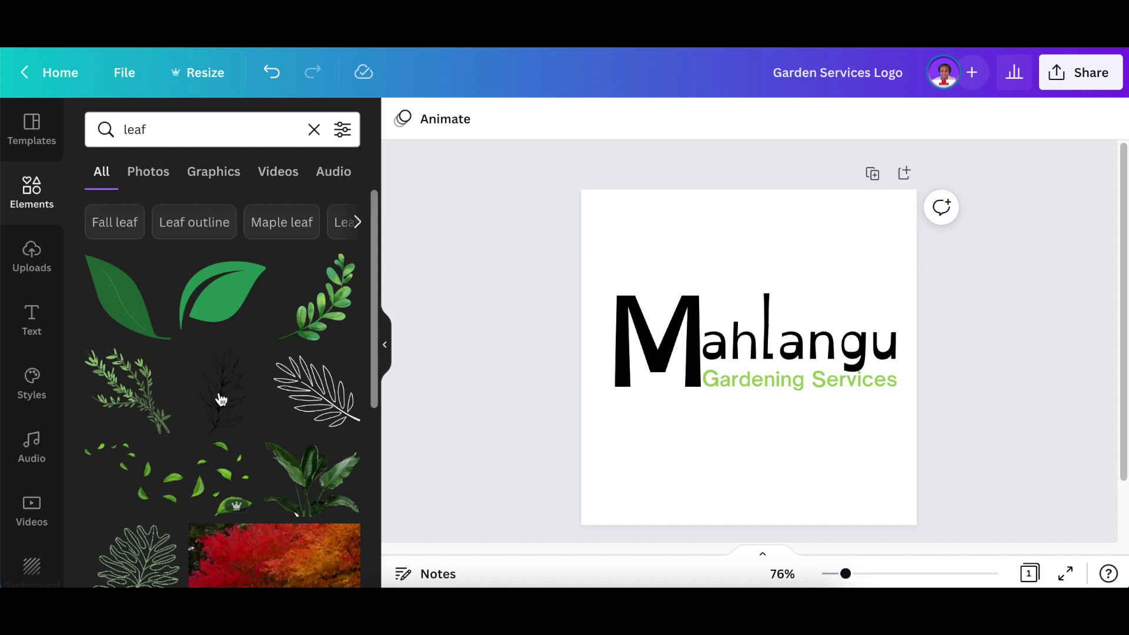
{"action": "left_click", "coordinate": [213, 173]}
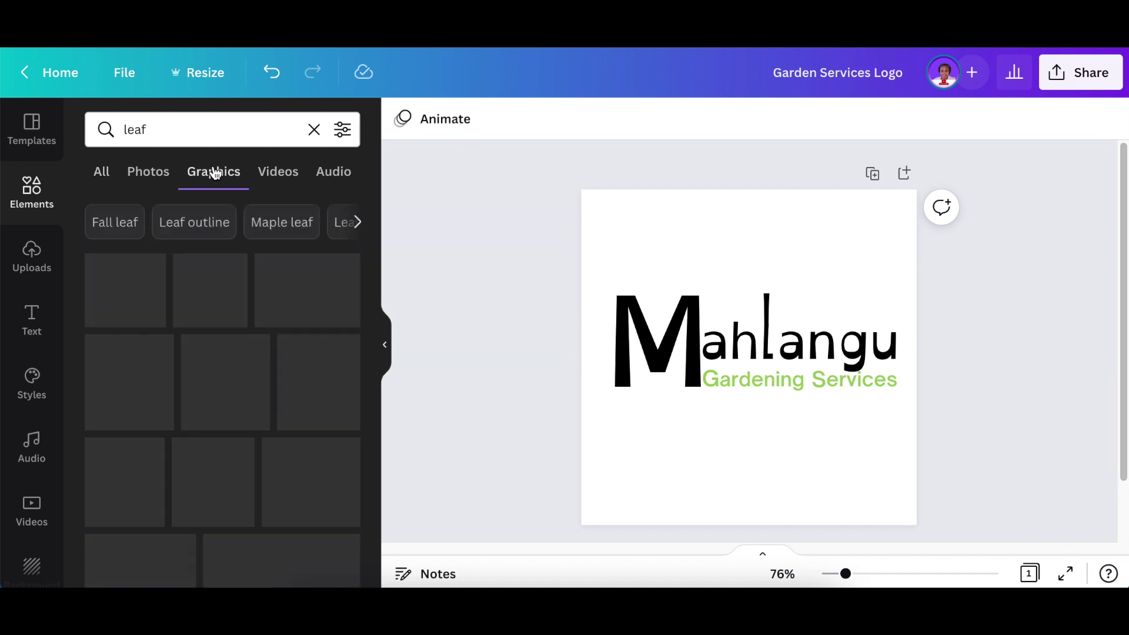
{"action": "scroll", "coordinate": [246, 327], "scroll_direction": "down", "scroll_amount": 5}
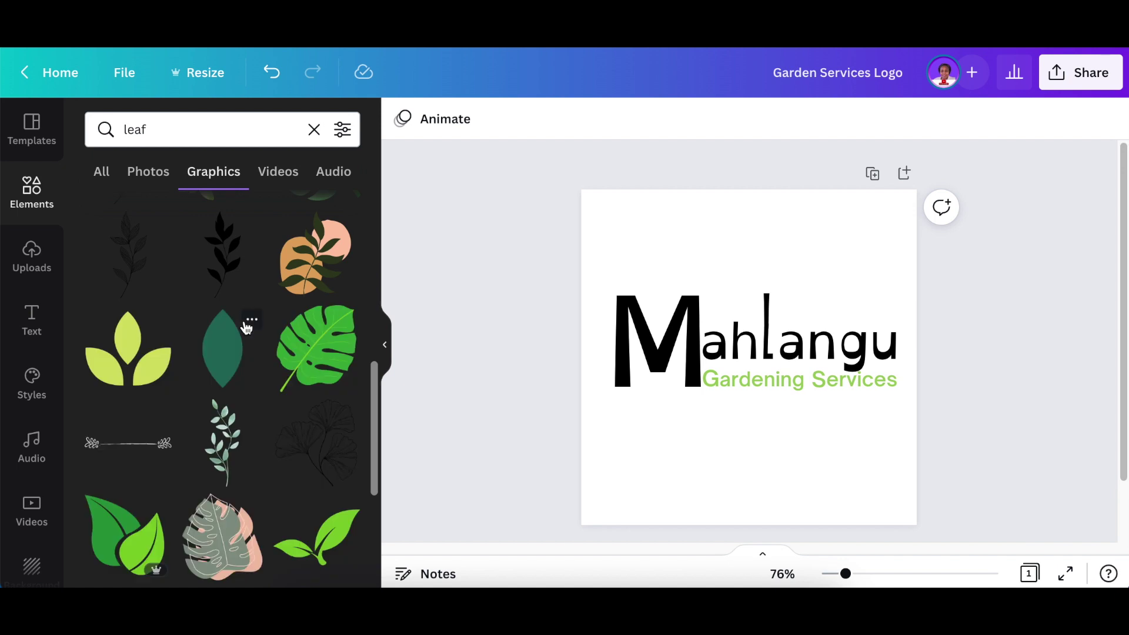
{"action": "left_click", "coordinate": [117, 366]}
{"action": "left_click_drag", "start_coordinate": [778, 383], "coordinate": [792, 311]}
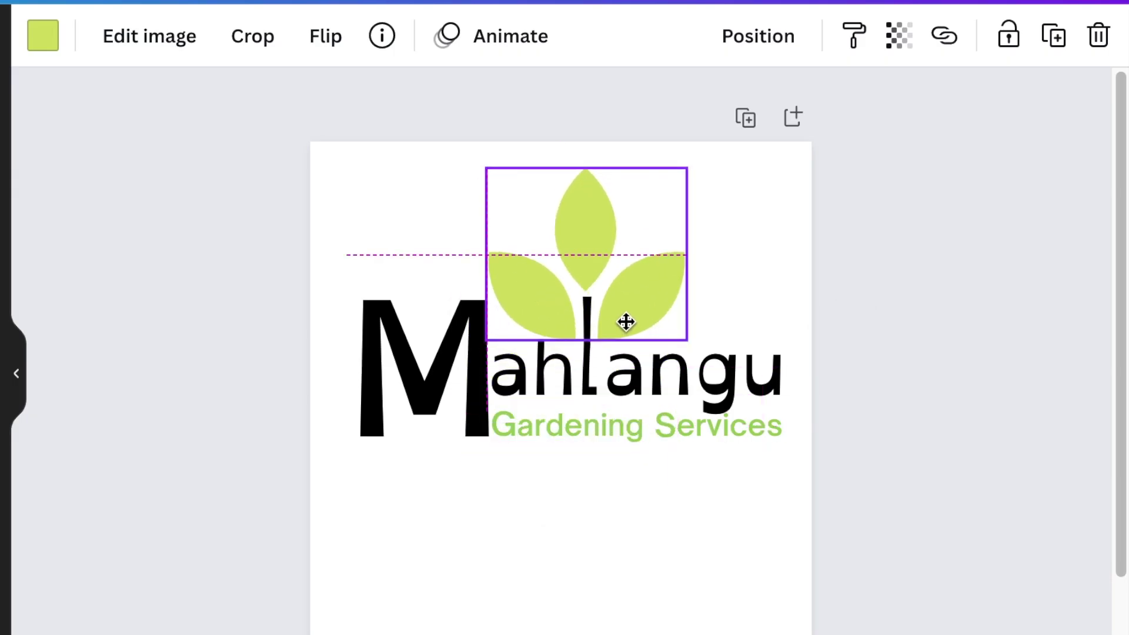
Shrink the three-leaf graphic, center it on the tall "l" and nudge it down onto the stem's tip
{"action": "left_click_drag", "start_coordinate": [686, 167], "coordinate": [629, 217]}
{"action": "left_click_drag", "start_coordinate": [550, 267], "coordinate": [582, 262]}
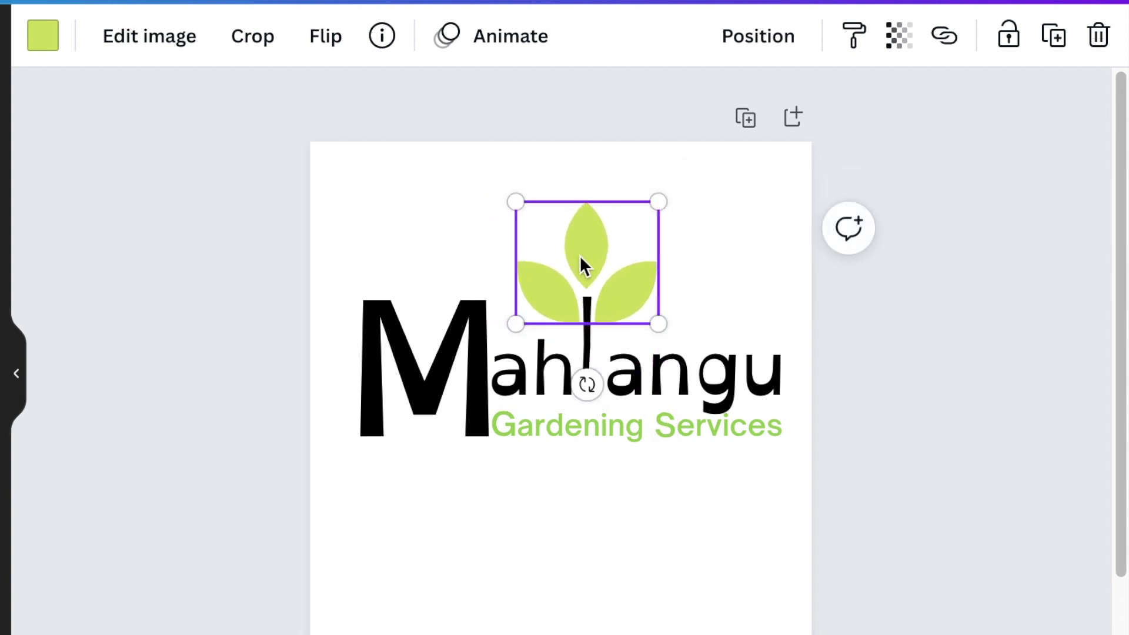
{"action": "key", "text": "Down"}
{"action": "key", "text": "Down"}
{"action": "key", "text": "Down"}
{"action": "key", "text": "Down"}
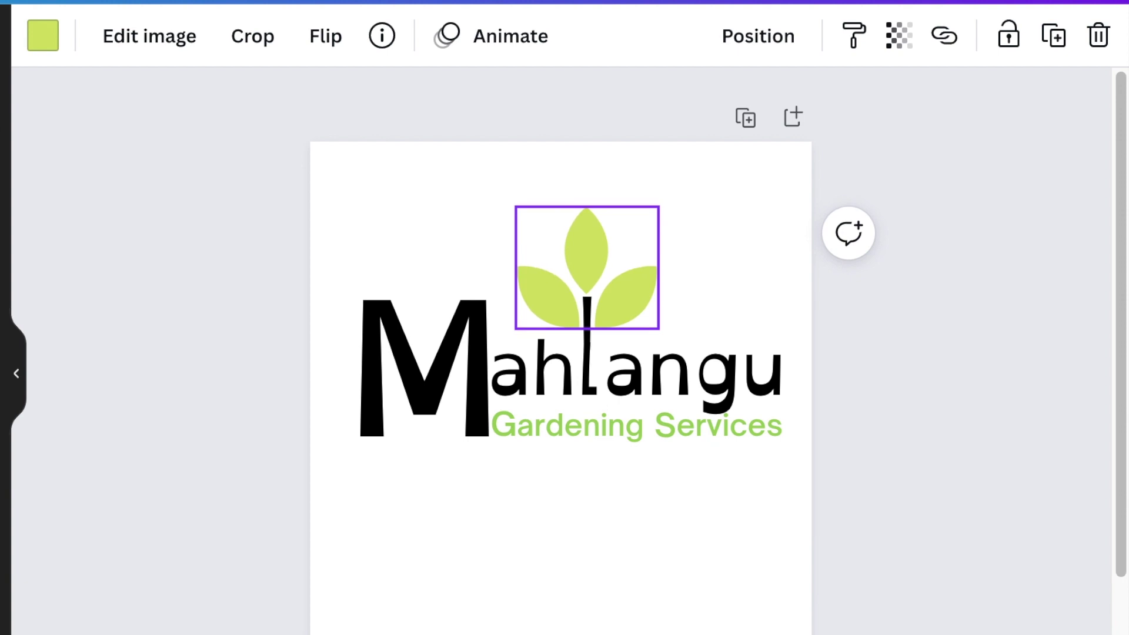
Recolor the three-leaf graphic with the same green as the "Gardening Services" text
{"action": "left_click", "coordinate": [988, 444]}
{"action": "left_click_drag", "start_coordinate": [904, 429], "coordinate": [512, 450]}
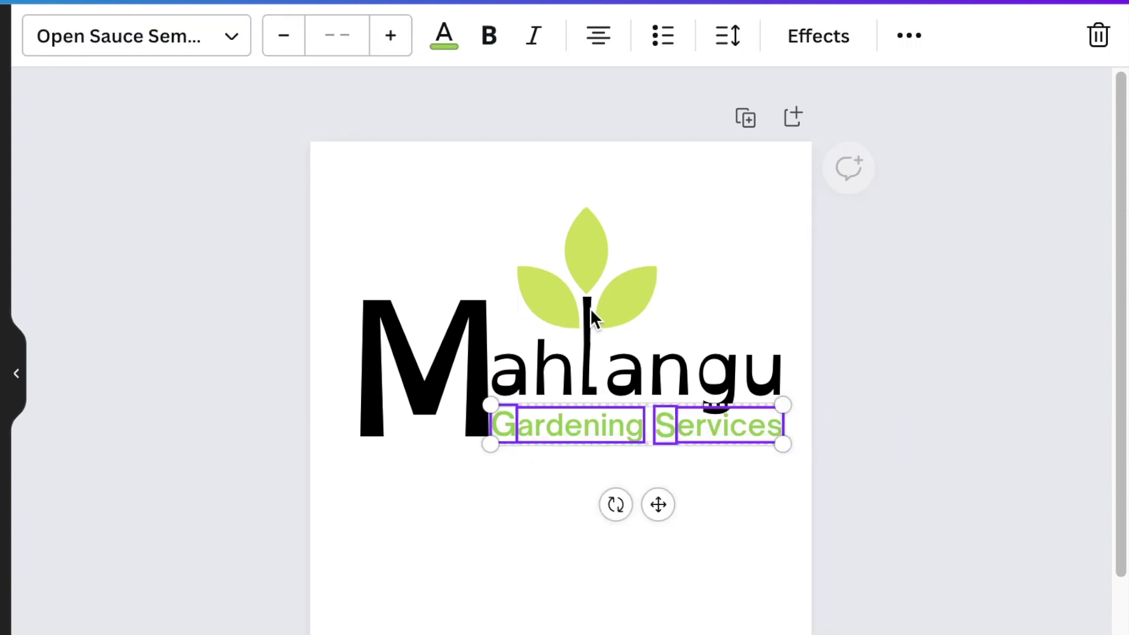
{"action": "left_click", "coordinate": [682, 330]}
{"action": "left_click", "coordinate": [587, 258]}
{"action": "left_click", "coordinate": [43, 35]}
{"action": "left_click", "coordinate": [192, 287]}
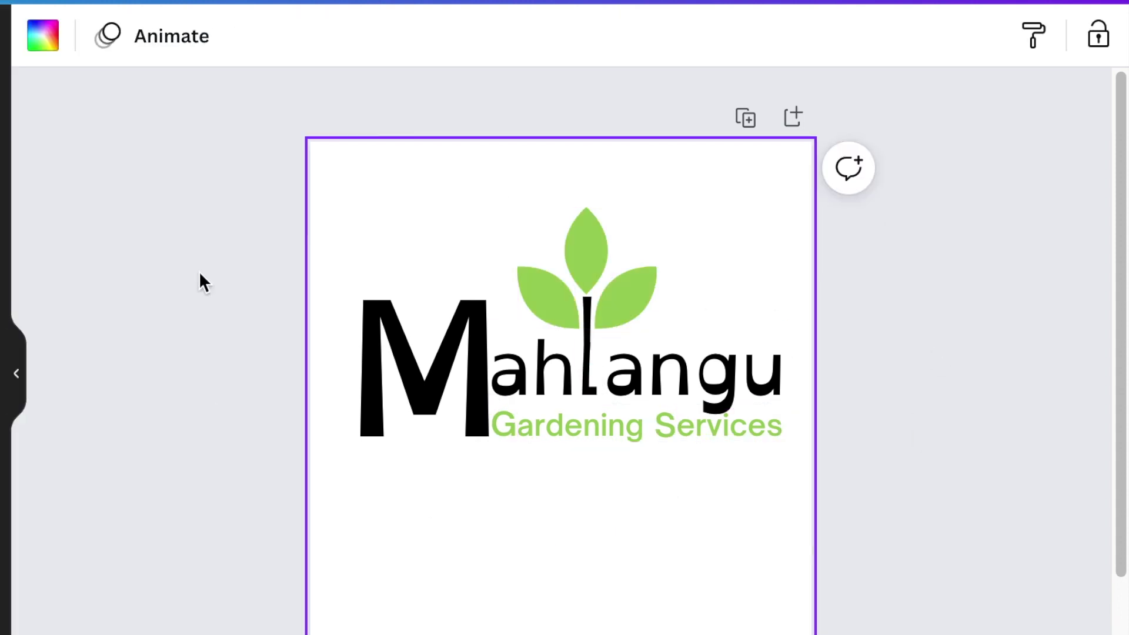
Select the whole logo and move it down towards the vertical middle of the page
{"action": "left_click_drag", "start_coordinate": [192, 288], "coordinate": [855, 568]}
{"action": "key", "text": "Down"}
{"action": "key", "text": "Down"}
{"action": "key", "text": "Down"}
{"action": "key", "text": "Down"}
{"action": "key", "text": "Down"}
{"action": "key", "text": "Down"}
{"action": "key", "text": "Down"}
{"action": "key", "text": "Down"}
{"action": "key", "text": "Down"}
{"action": "key", "text": "Down"}
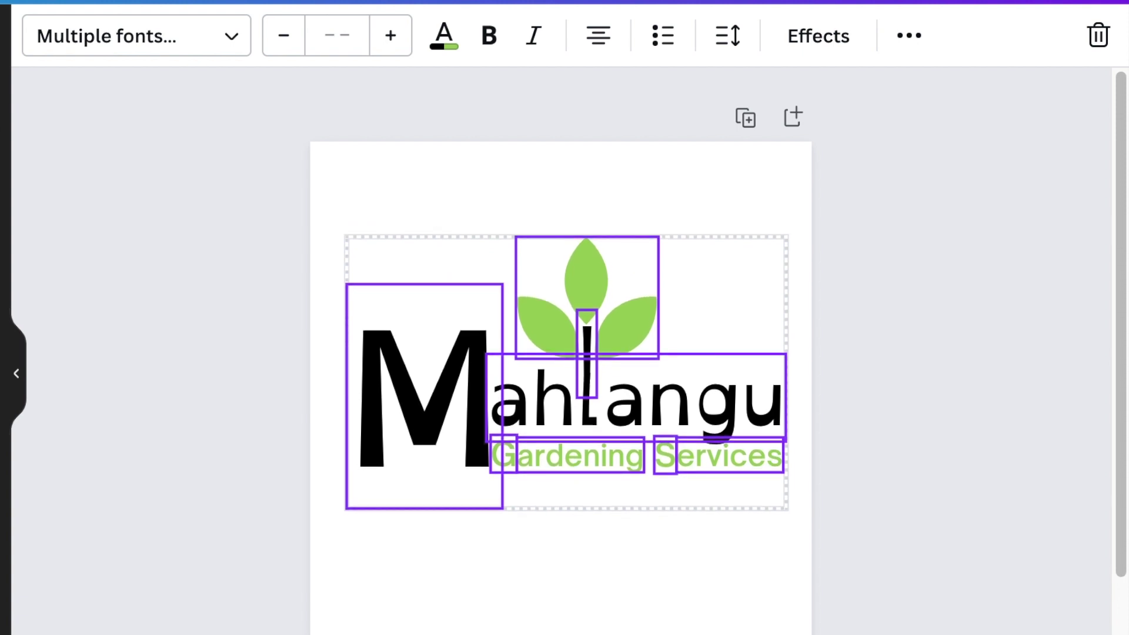
{"action": "left_click", "coordinate": [918, 476]}
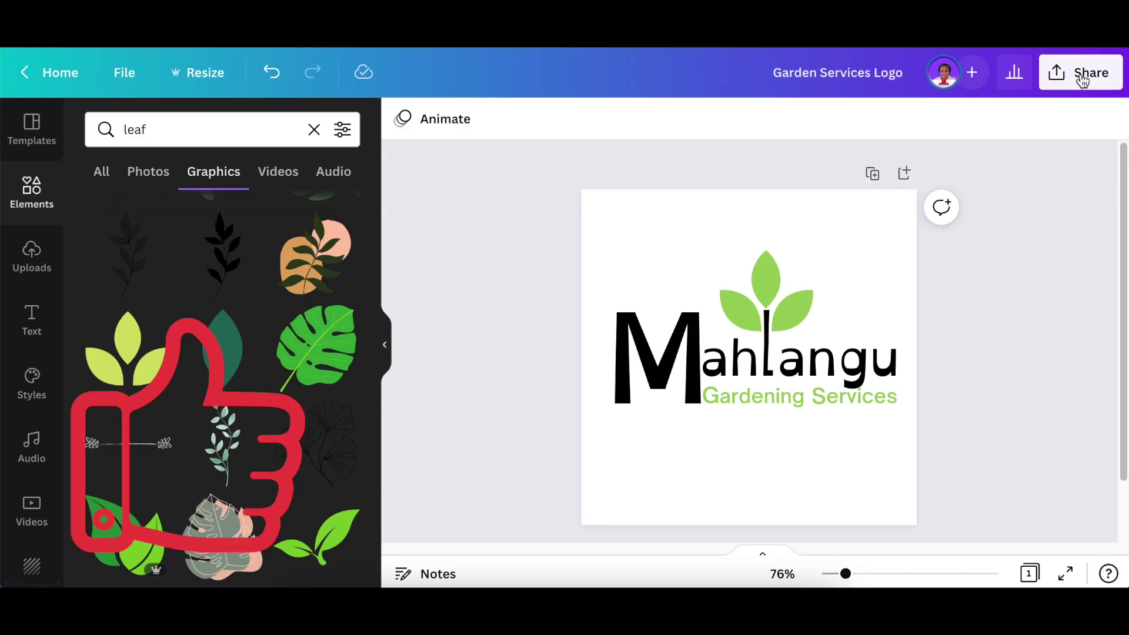
Download the logo as a PNG at size 1 with a transparent background
{"action": "left_click", "coordinate": [1079, 72]}
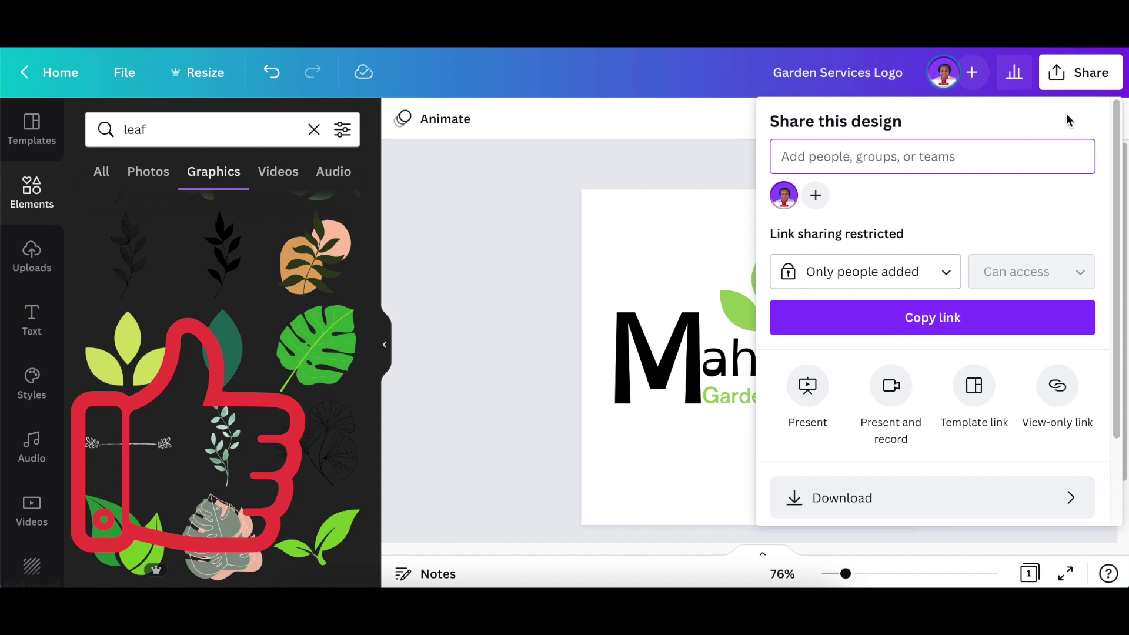
{"action": "scroll", "coordinate": [1036, 246], "scroll_direction": "down", "scroll_amount": 2}
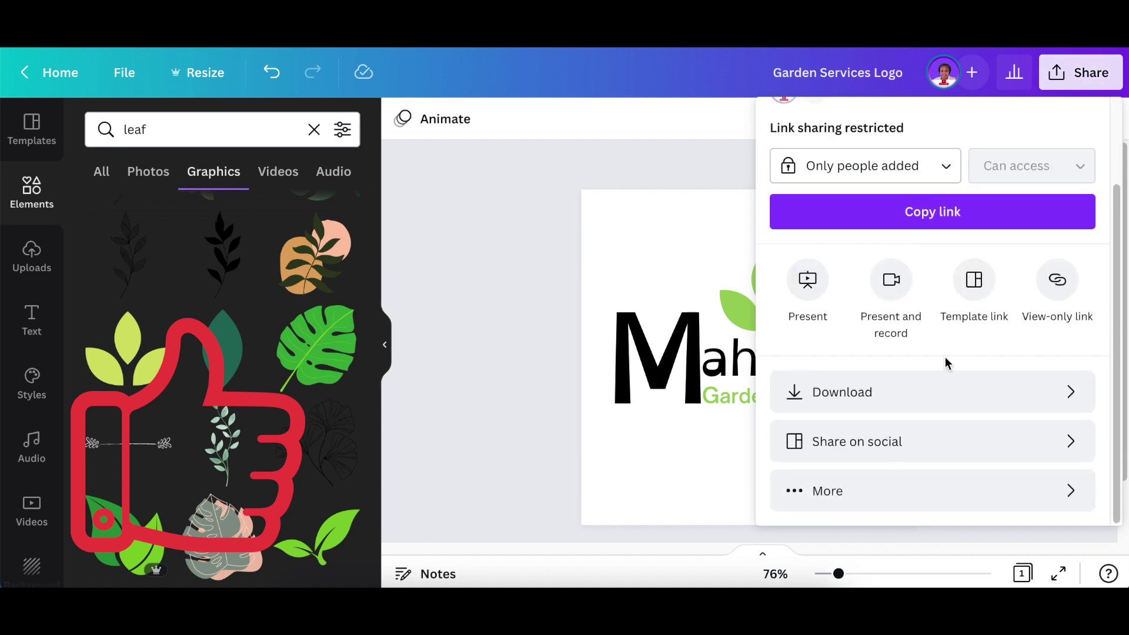
{"action": "left_click", "coordinate": [900, 396]}
{"action": "left_click", "coordinate": [777, 303]}
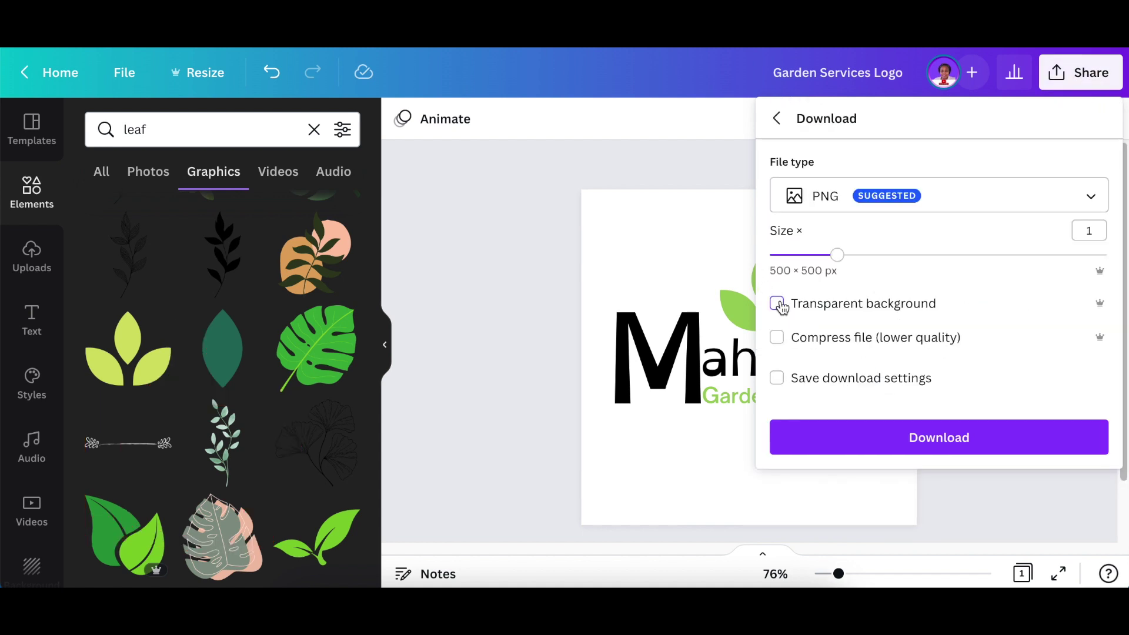
{"action": "left_click", "coordinate": [898, 435]}
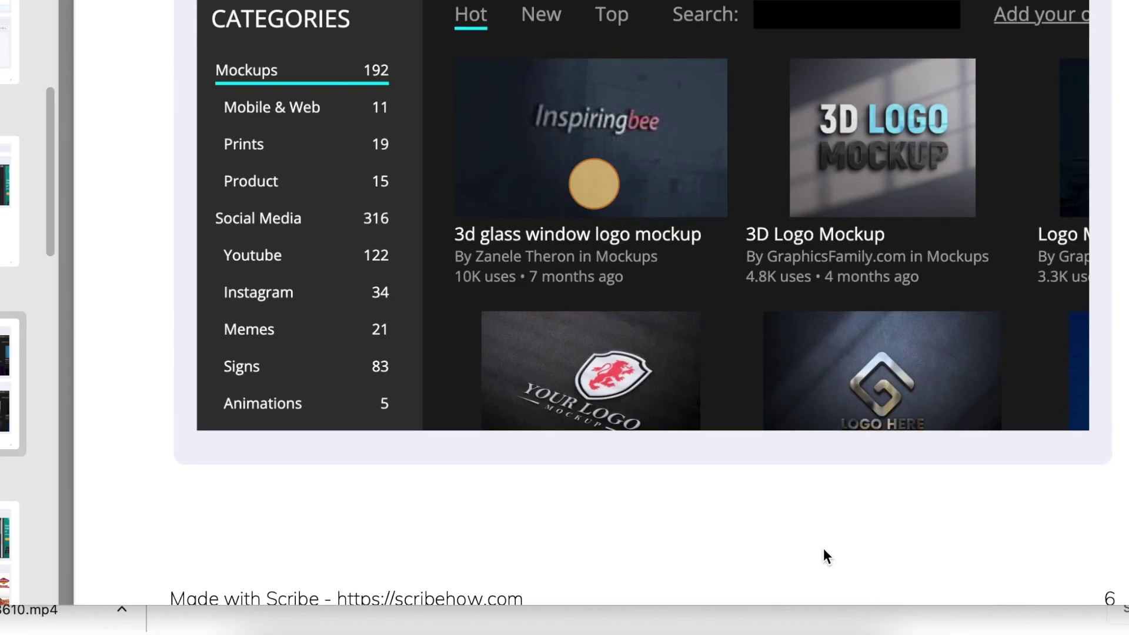
Read through steps 13 to 16 of the guide for placing a logo in a Photopea mockup
{"action": "scroll", "coordinate": [823, 548], "scroll_direction": "down", "scroll_amount": 12}
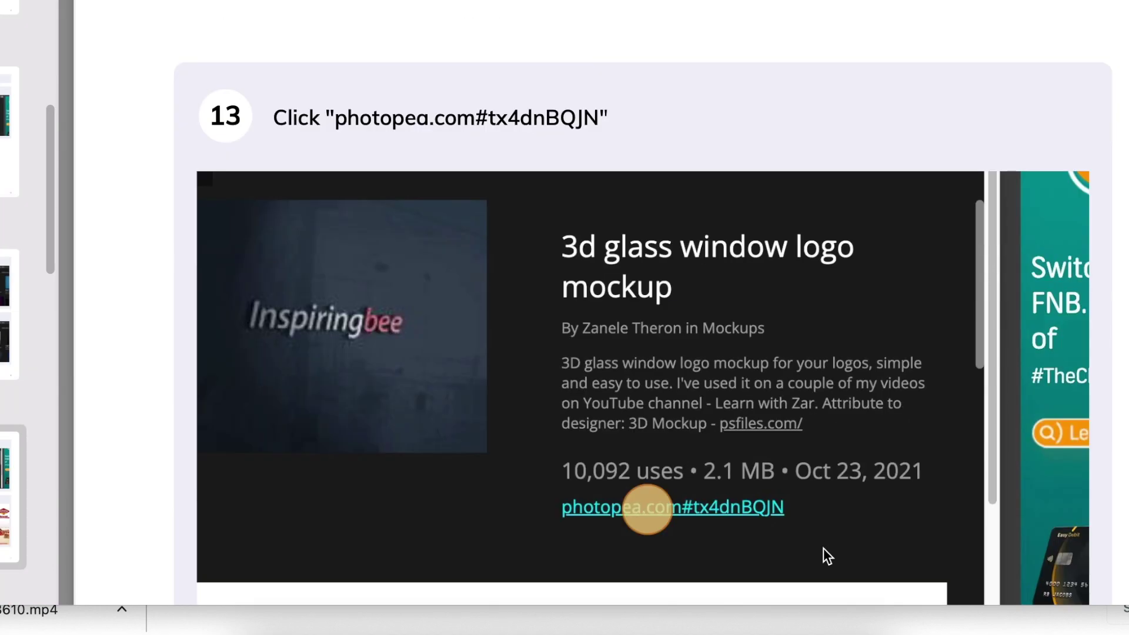
{"action": "scroll", "coordinate": [823, 548], "scroll_direction": "down", "scroll_amount": 10}
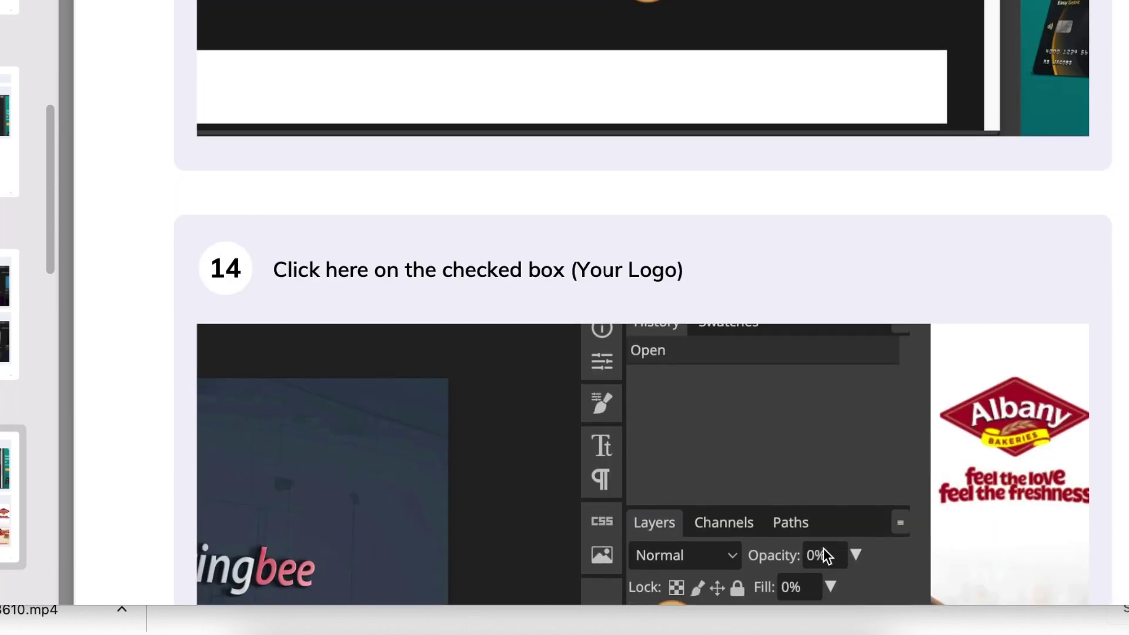
{"action": "scroll", "coordinate": [823, 548], "scroll_direction": "down", "scroll_amount": 12}
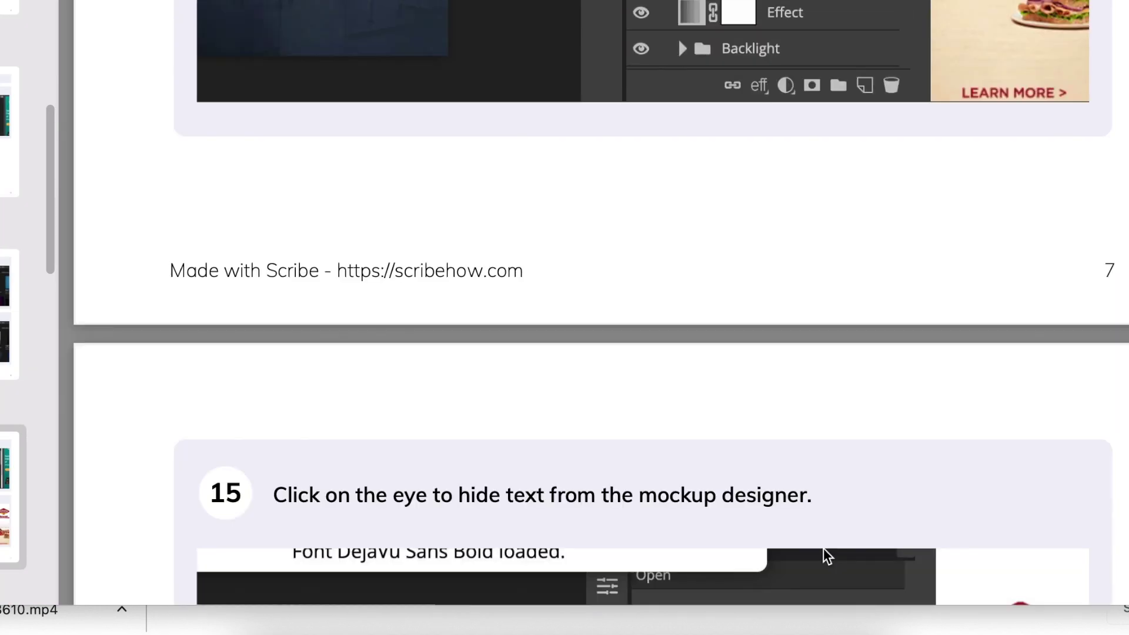
{"action": "scroll", "coordinate": [823, 548], "scroll_direction": "down", "scroll_amount": 17}
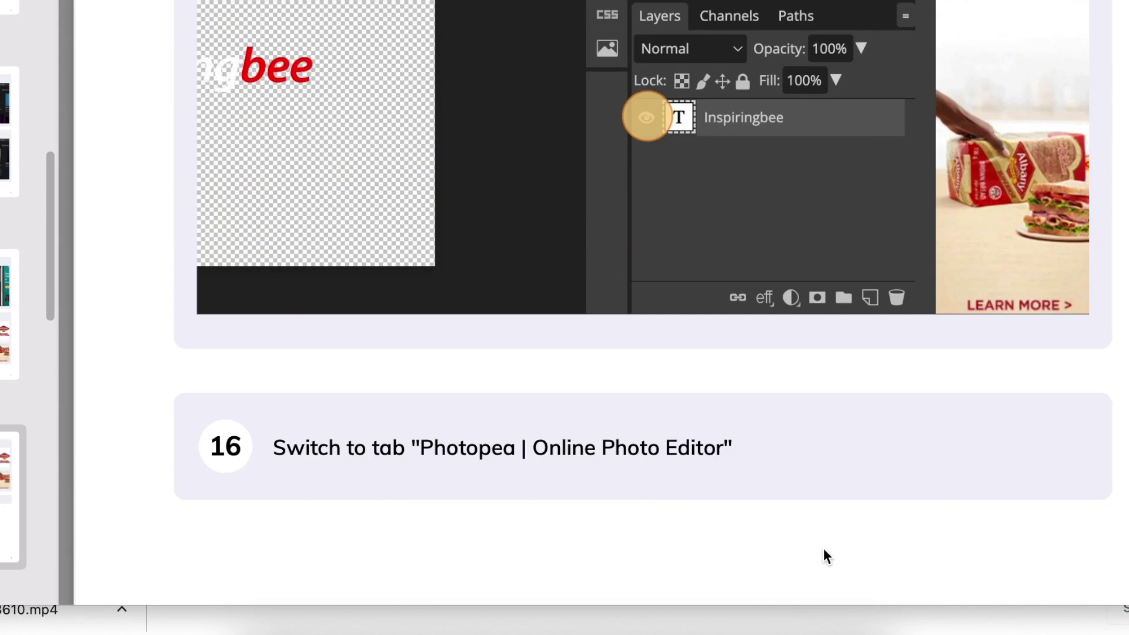
{"action": "scroll", "coordinate": [822, 550], "scroll_direction": "down", "scroll_amount": 10}
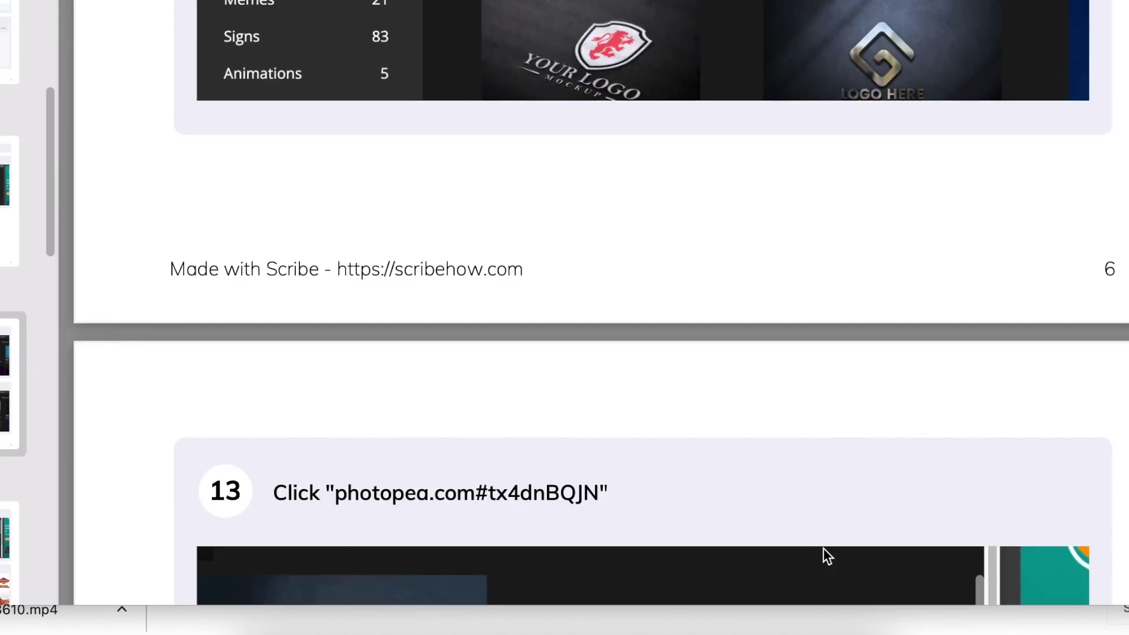
Review the guide's instructions on opening the mockup from its link, opening the Your Logo layer and hiding the designer's text
{"action": "scroll", "coordinate": [823, 555], "scroll_direction": "down", "scroll_amount": 12}
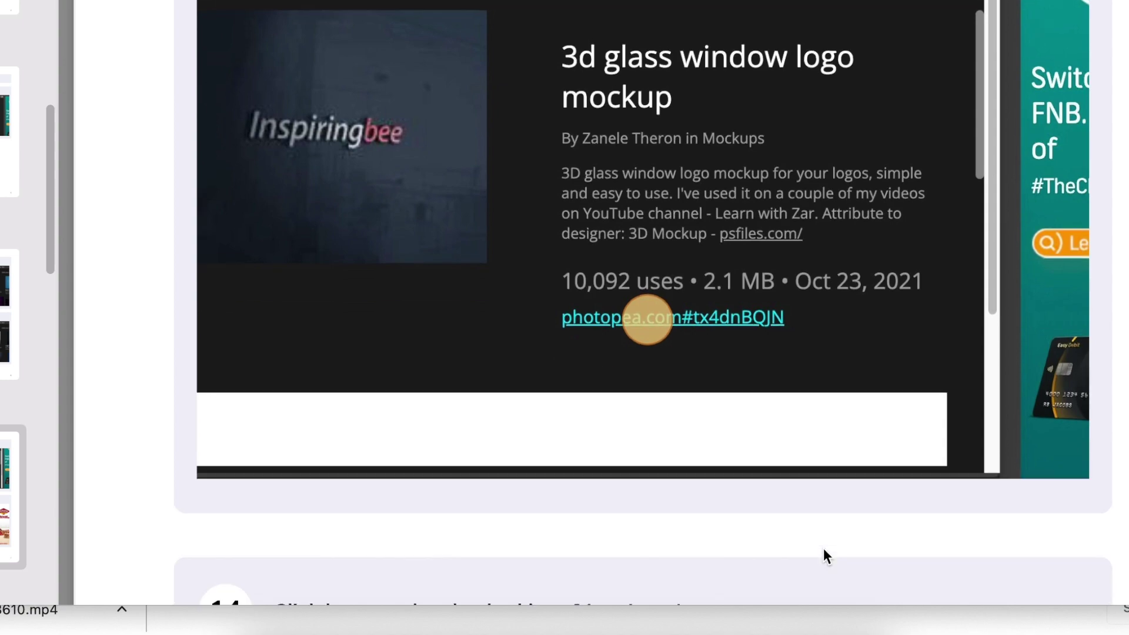
{"action": "scroll", "coordinate": [823, 550], "scroll_direction": "down", "scroll_amount": 12}
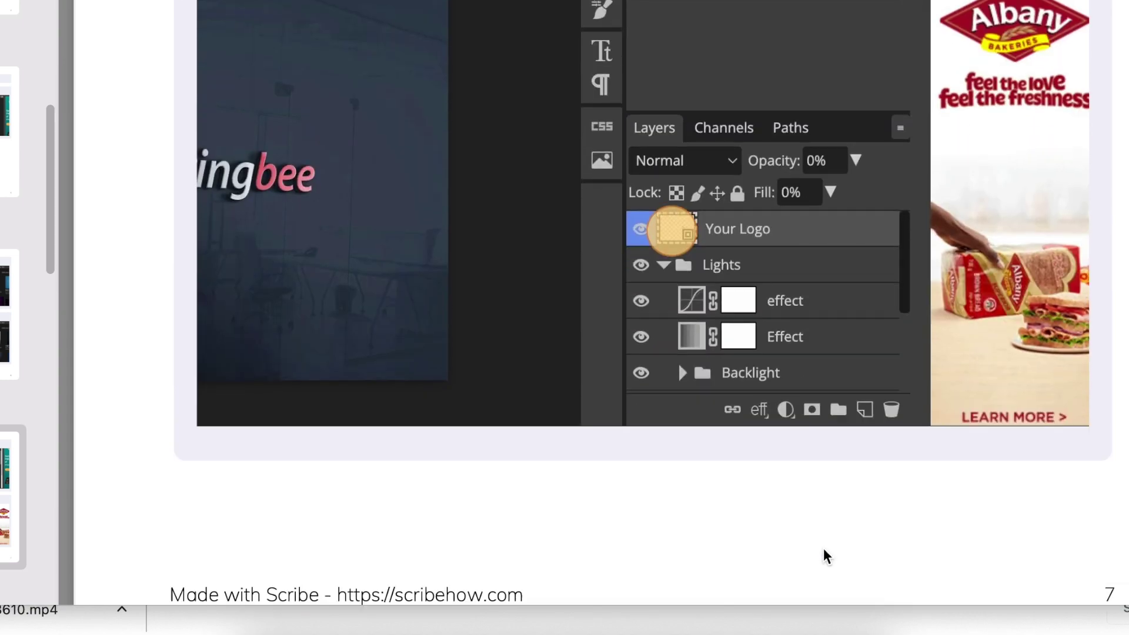
{"action": "scroll", "coordinate": [823, 555], "scroll_direction": "down", "scroll_amount": 12}
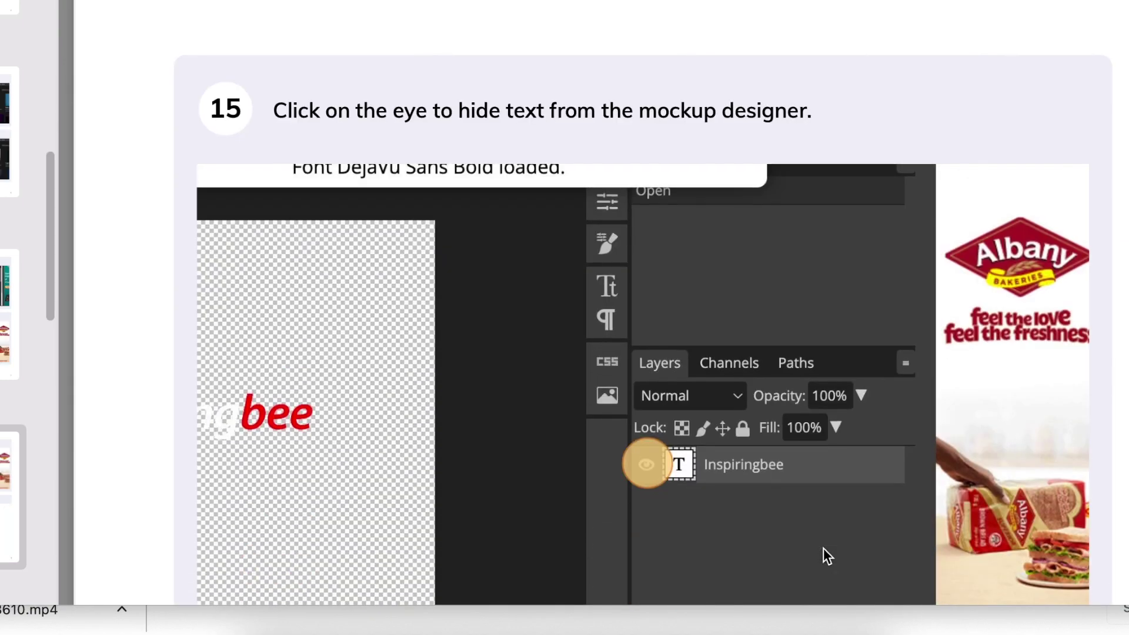
{"action": "scroll", "coordinate": [822, 555], "scroll_direction": "down", "scroll_amount": 3}
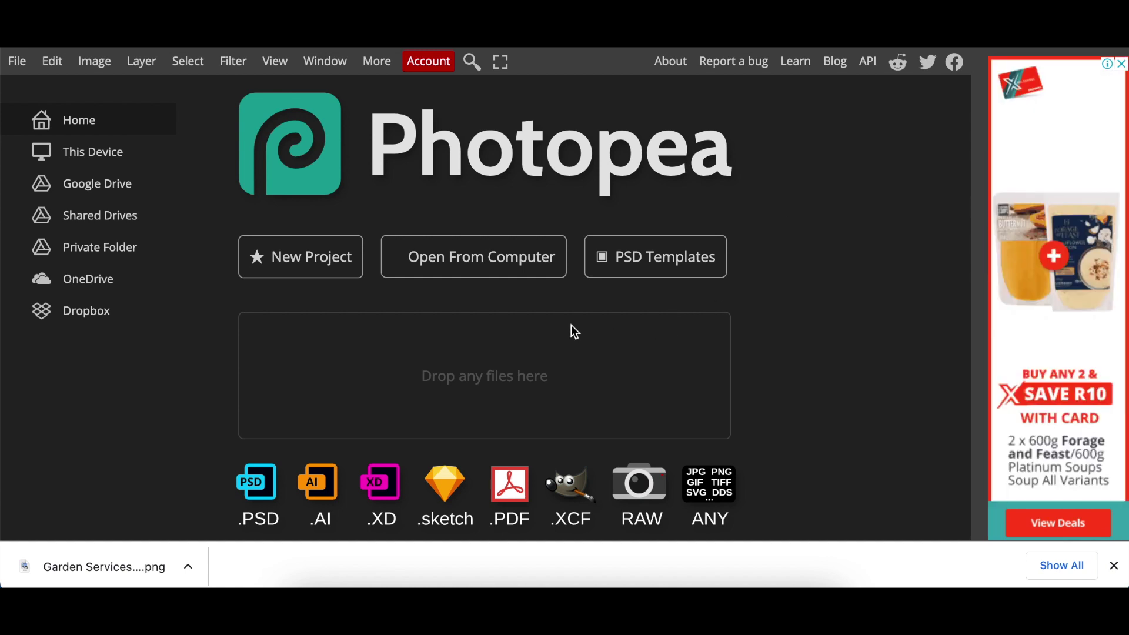
Open the Paper Pressed PSD logo mockup from the computer and hide the original artwork inside its Placeholder smart object
{"action": "left_click", "coordinate": [477, 270]}
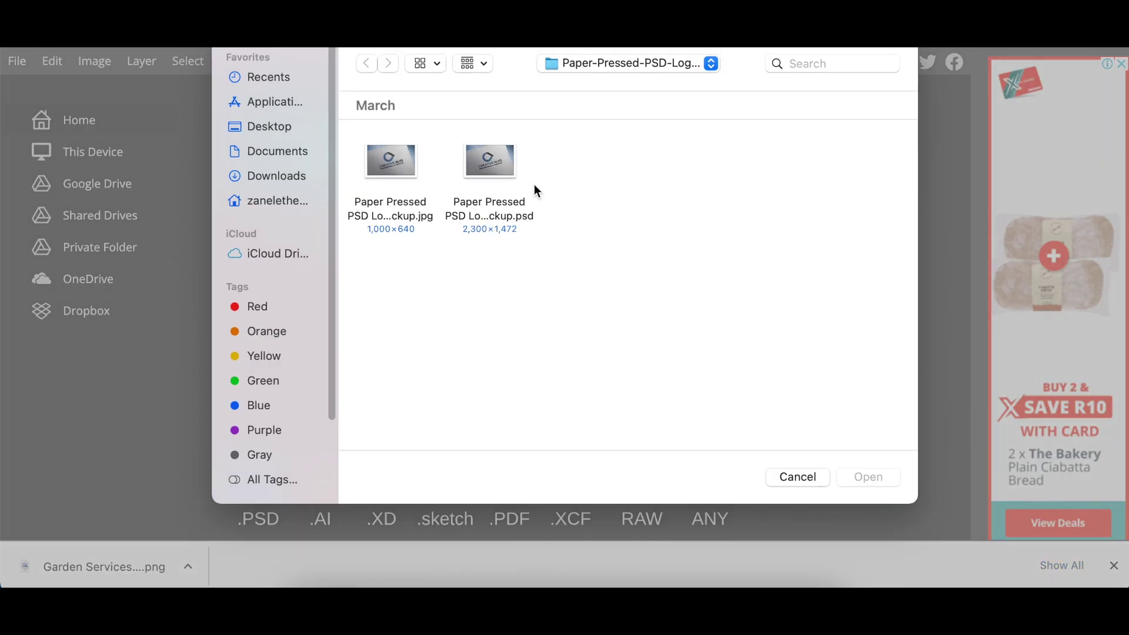
{"action": "double_click", "coordinate": [504, 219]}
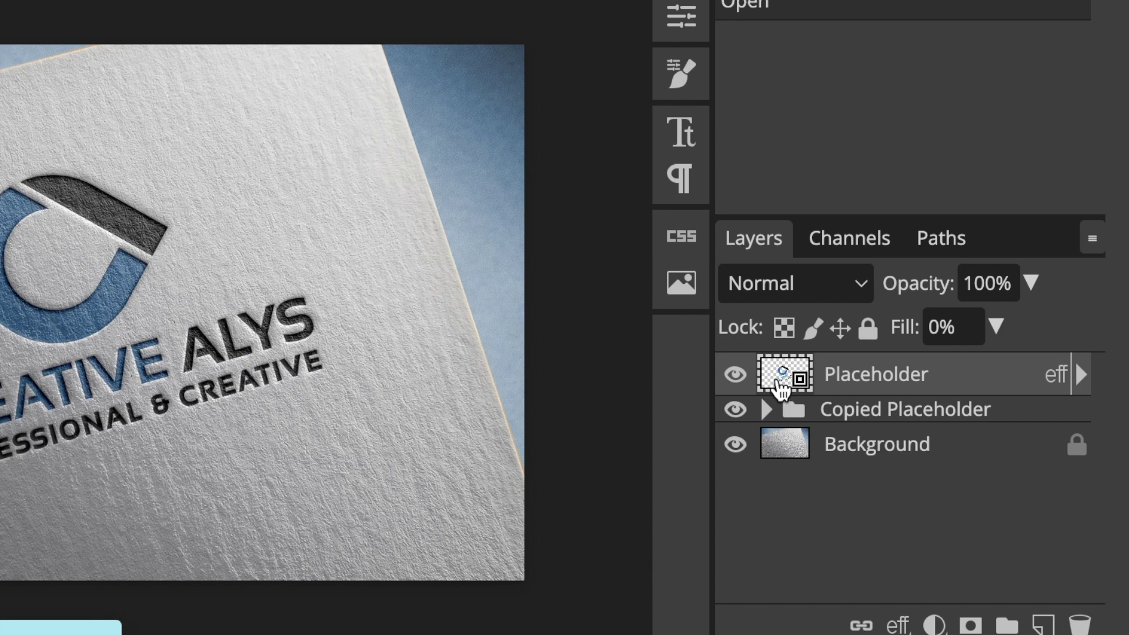
{"action": "double_click", "coordinate": [779, 383]}
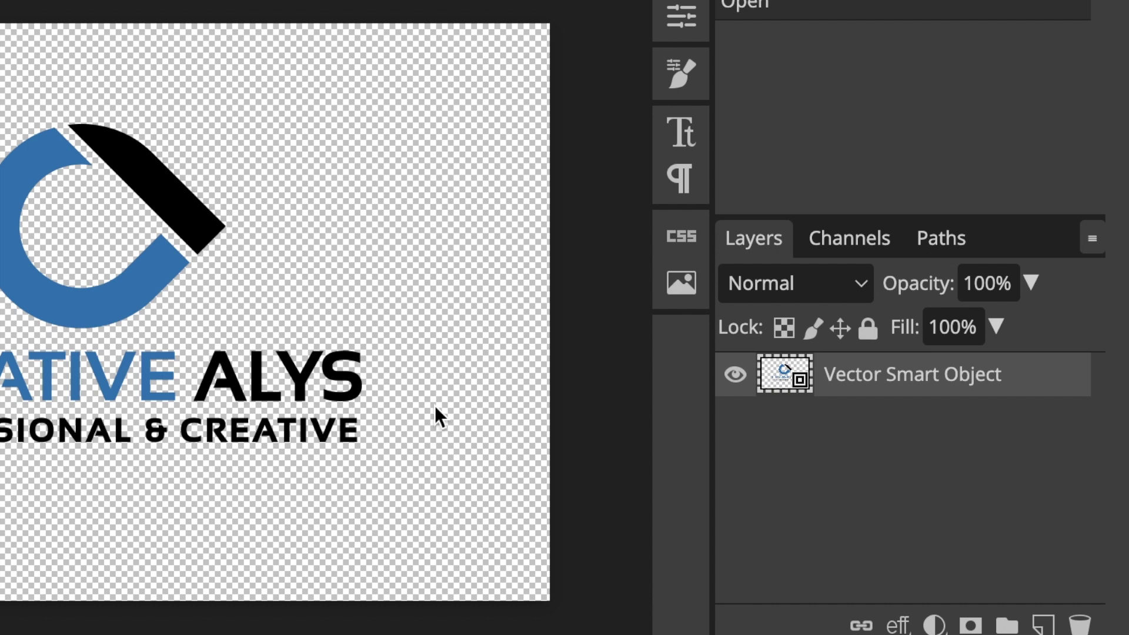
{"action": "left_click", "coordinate": [735, 376]}
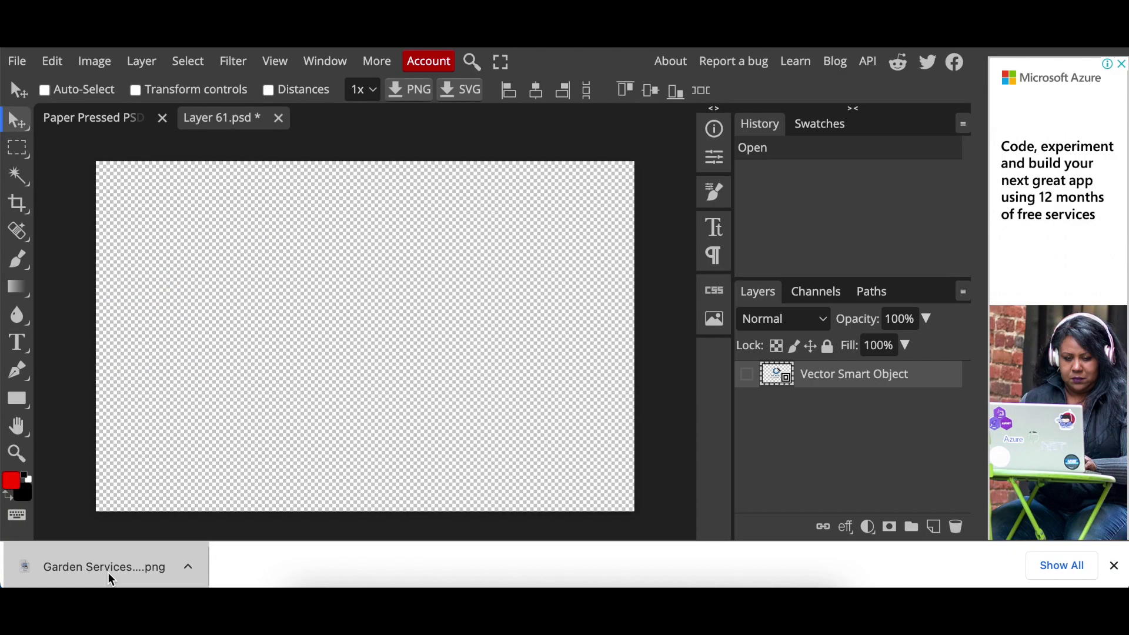
Place the downloaded Garden Services logo PNG in the smart object and enlarge it to about 401.6%, centred on the canvas
{"action": "left_click_drag", "start_coordinate": [109, 573], "coordinate": [294, 371]}
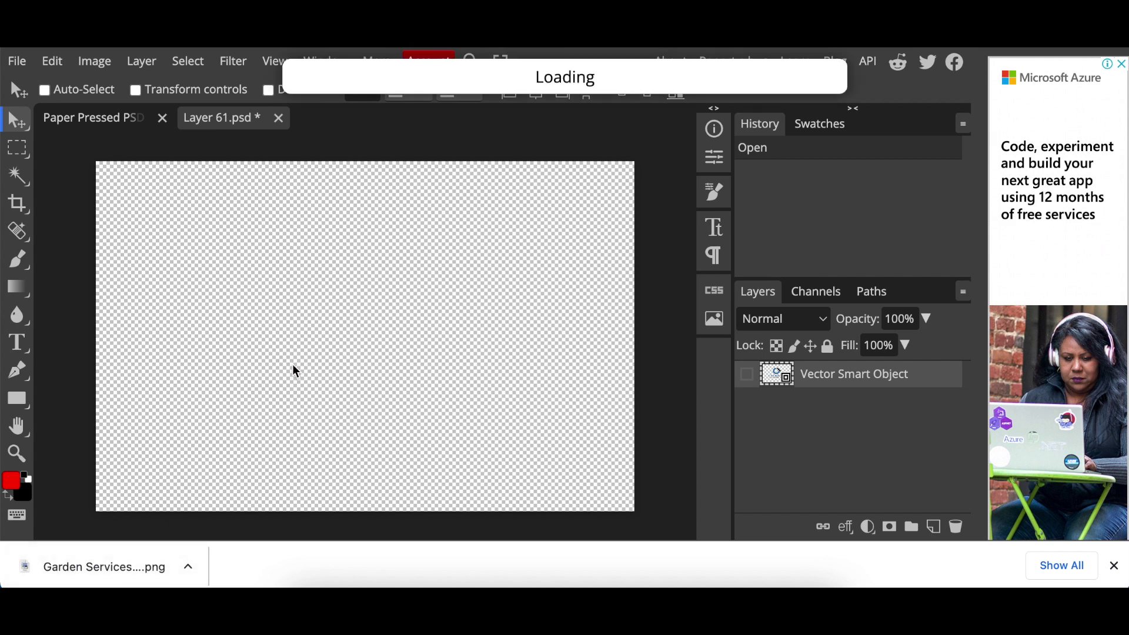
{"action": "left_click_drag", "start_coordinate": [207, 272], "coordinate": [532, 494]}
{"action": "left_click_drag", "start_coordinate": [448, 464], "coordinate": [500, 418]}
Save the smart object with the new logo and return to the Paper Pressed mockup document
{"action": "left_click", "coordinate": [17, 62]}
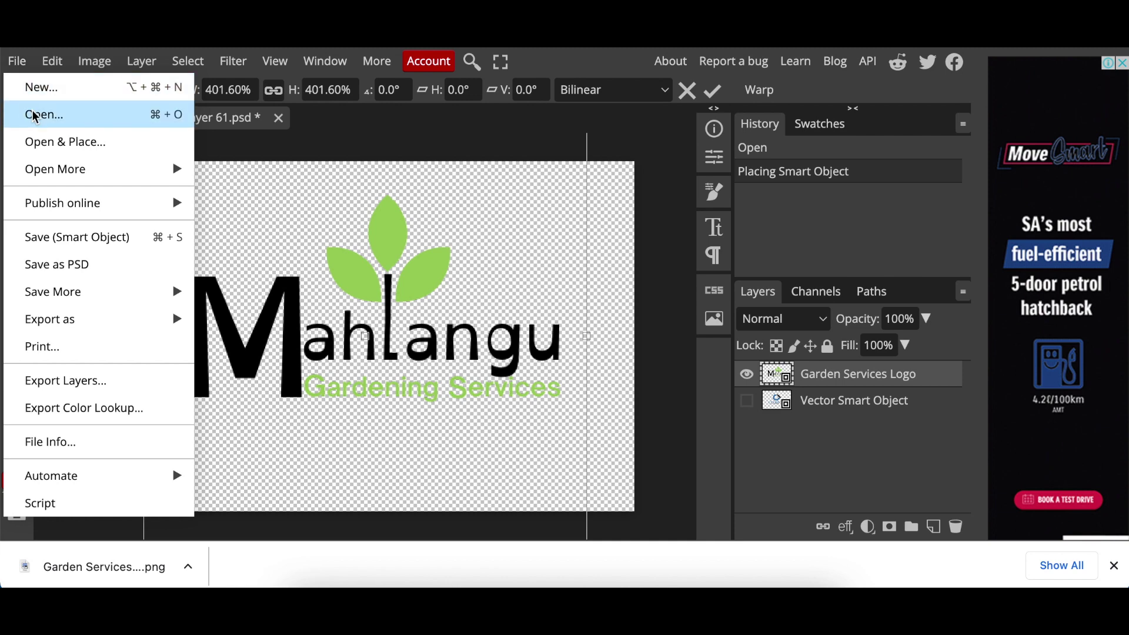
{"action": "left_click", "coordinate": [62, 241]}
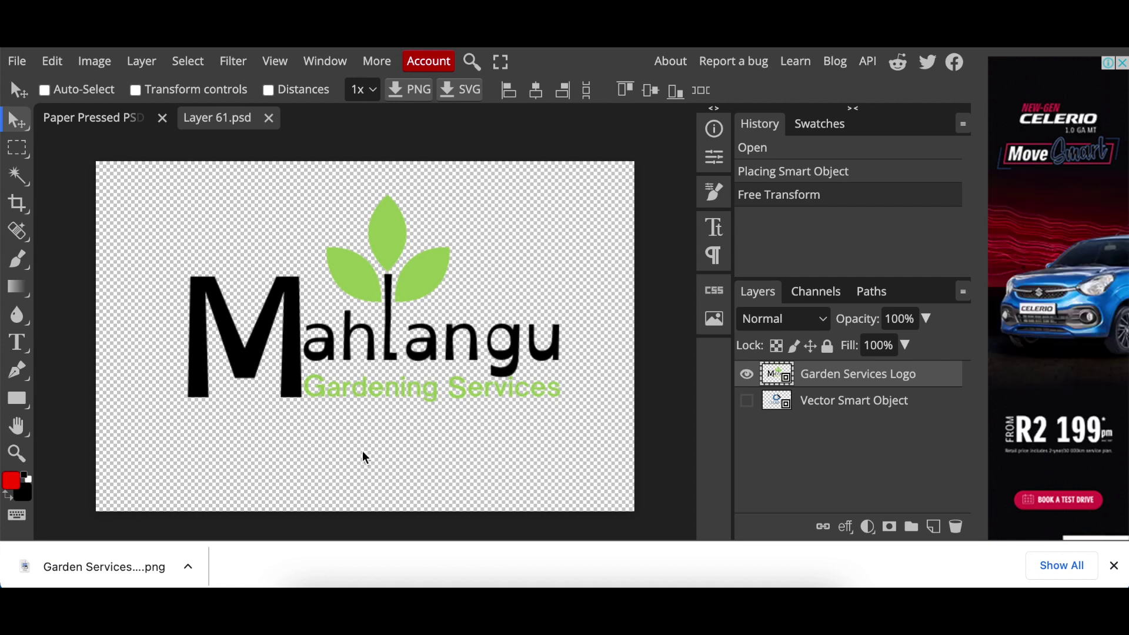
{"action": "left_click", "coordinate": [91, 127]}
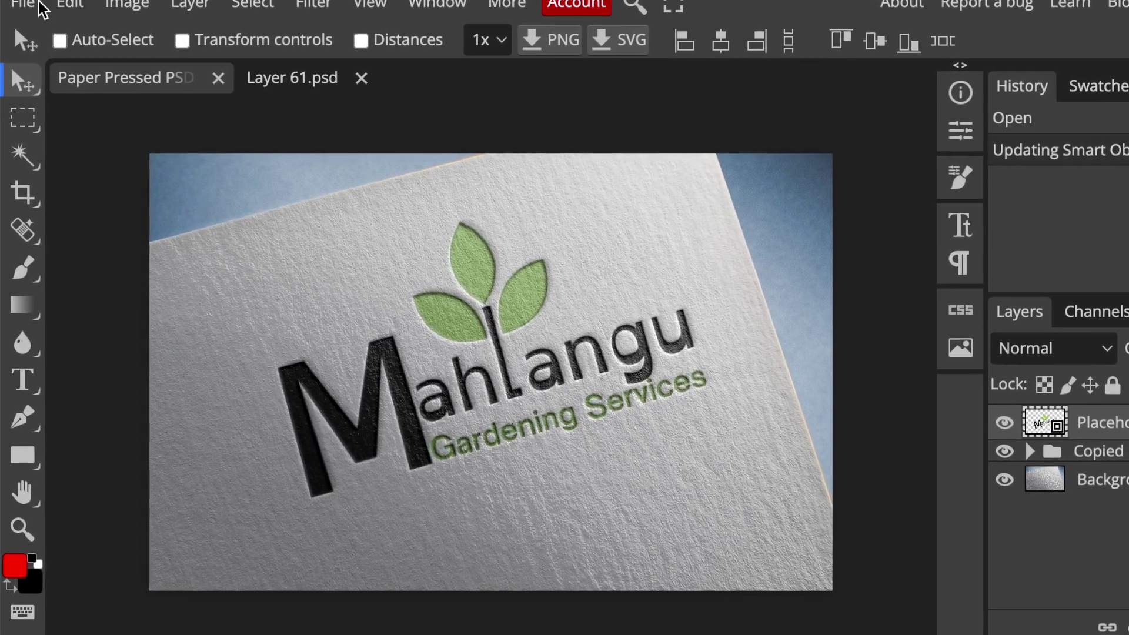
Export the finished mockup as a PNG at 700 x 448 px and 100% quality
{"action": "left_click", "coordinate": [22, 5]}
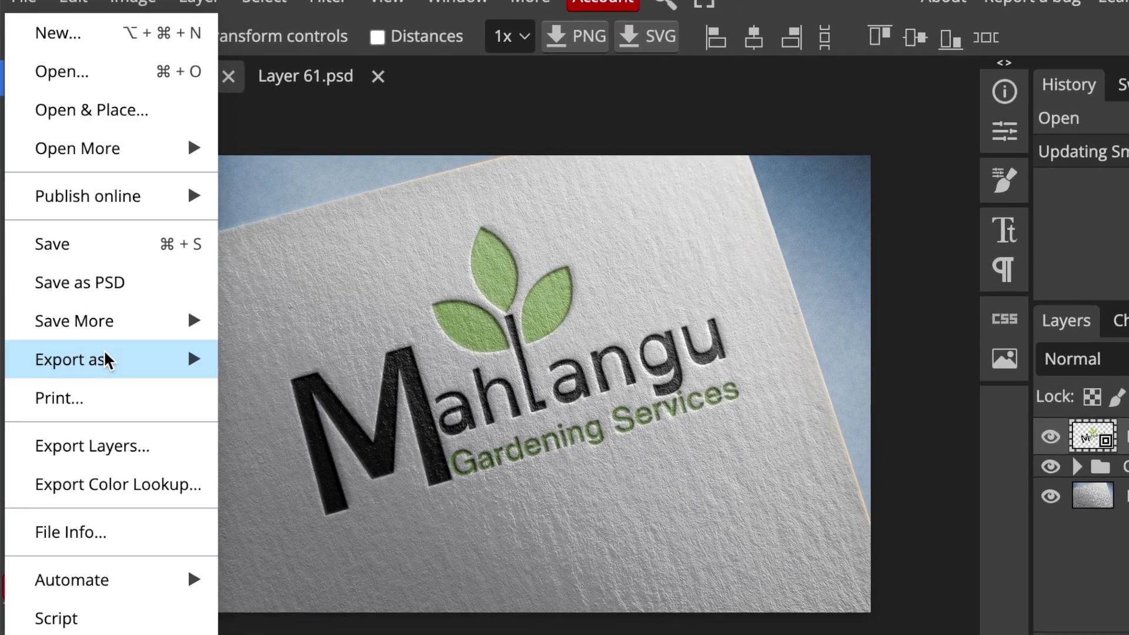
{"action": "mouse_move", "coordinate": [106, 354]}
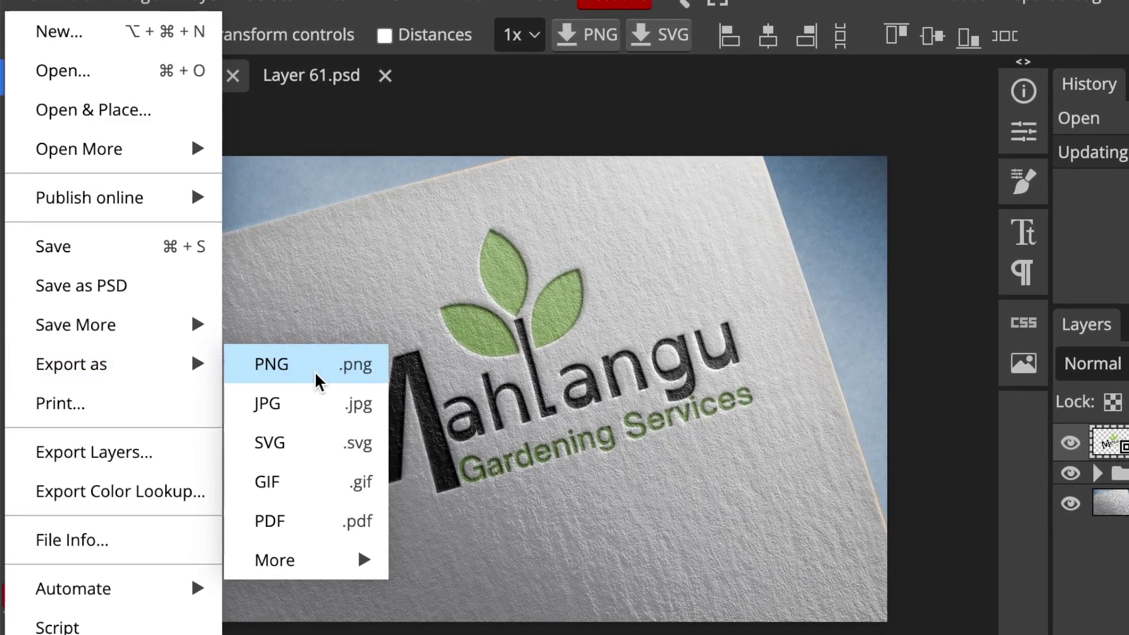
{"action": "left_click", "coordinate": [312, 377]}
{"action": "left_click", "coordinate": [967, 130]}
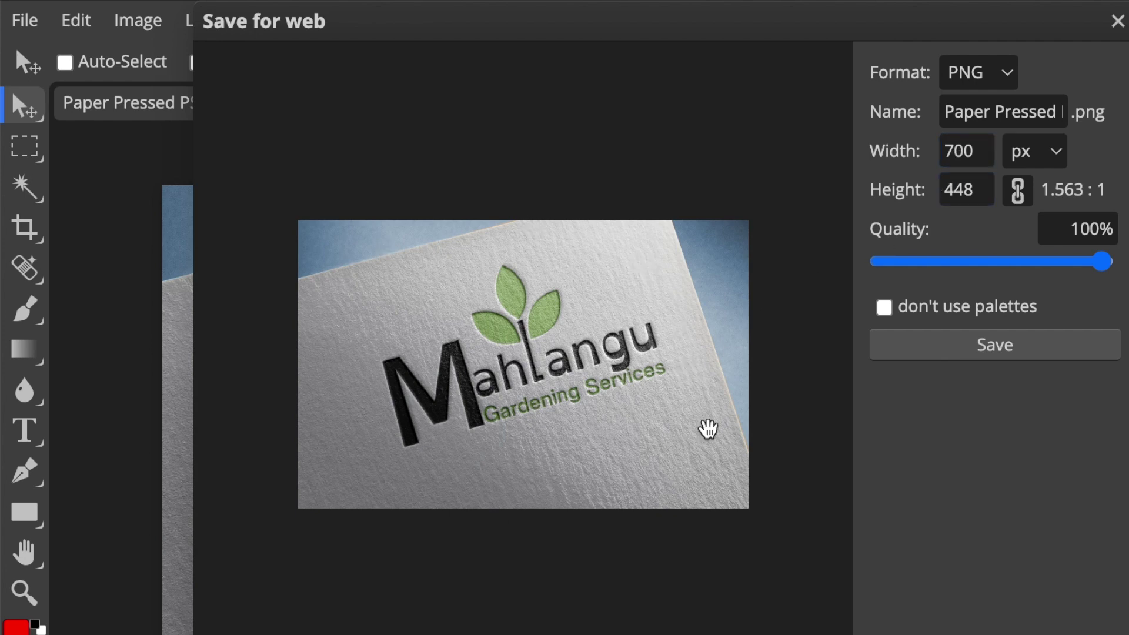
{"action": "left_click", "coordinate": [1005, 347]}
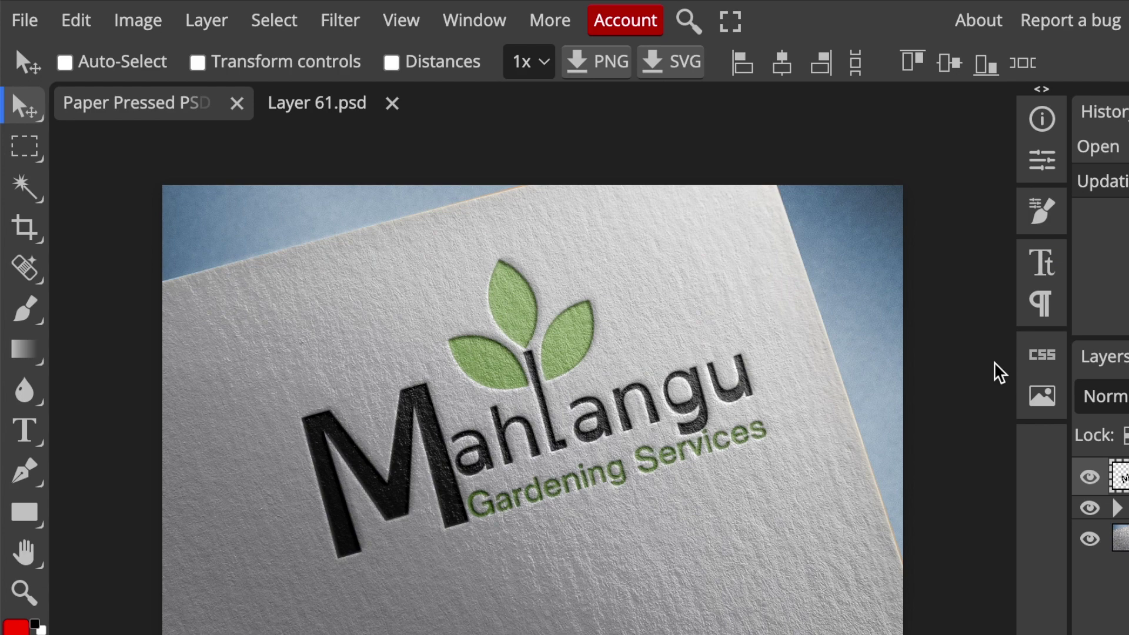